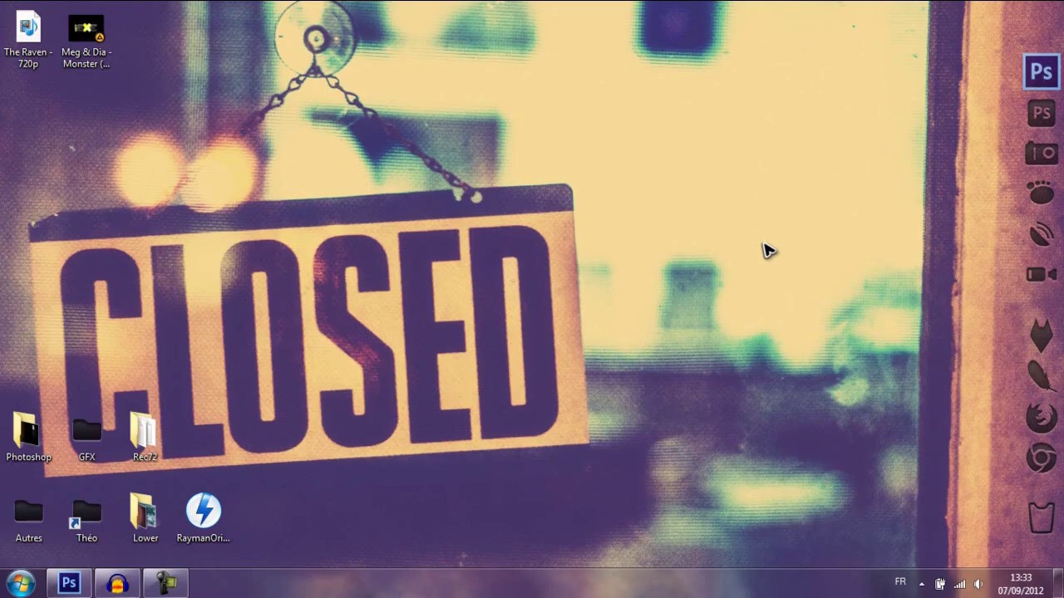
Step: Bring the already-running Photoshop window to the front from the taskbar
{"action": "left_click", "coordinate": [69, 583]}
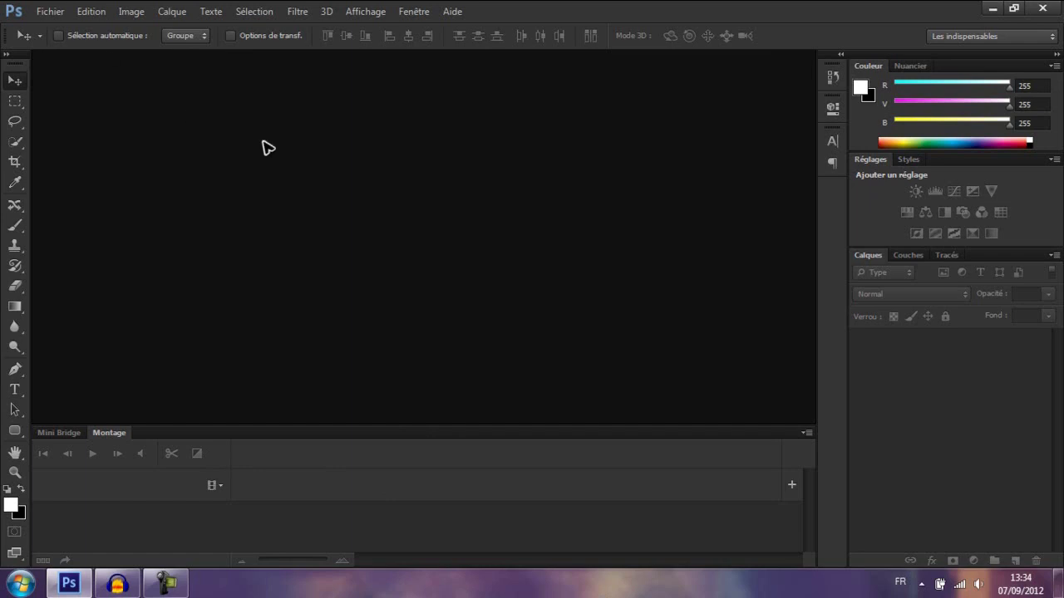
Step: Create a new Film et vidéo document sized HDV/HDTV 720p/29,97 (1280×720)
{"action": "left_click", "coordinate": [55, 15]}
{"action": "left_click", "coordinate": [145, 29]}
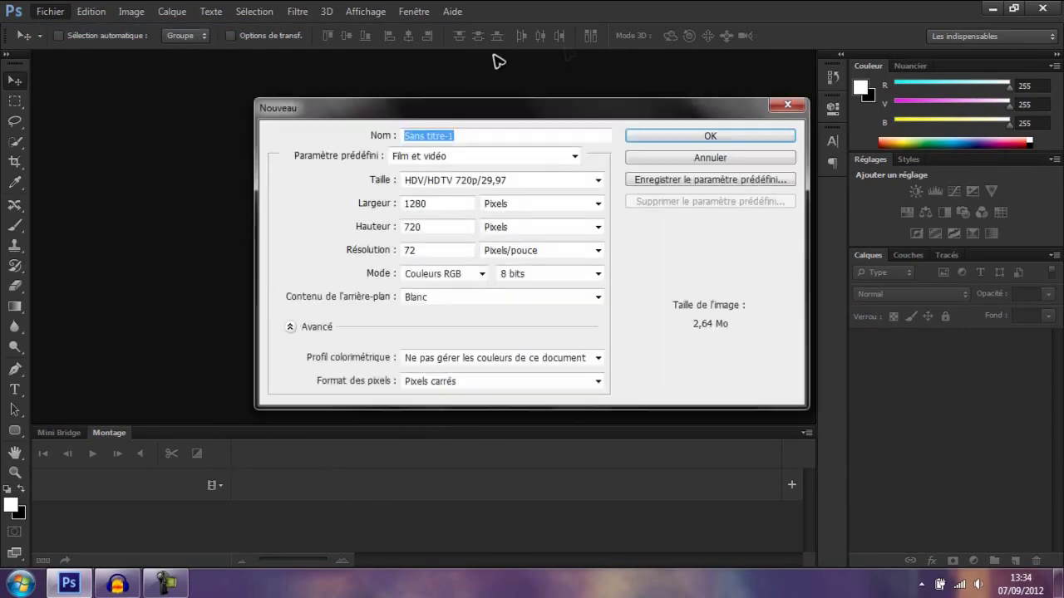
{"action": "left_click", "coordinate": [574, 156]}
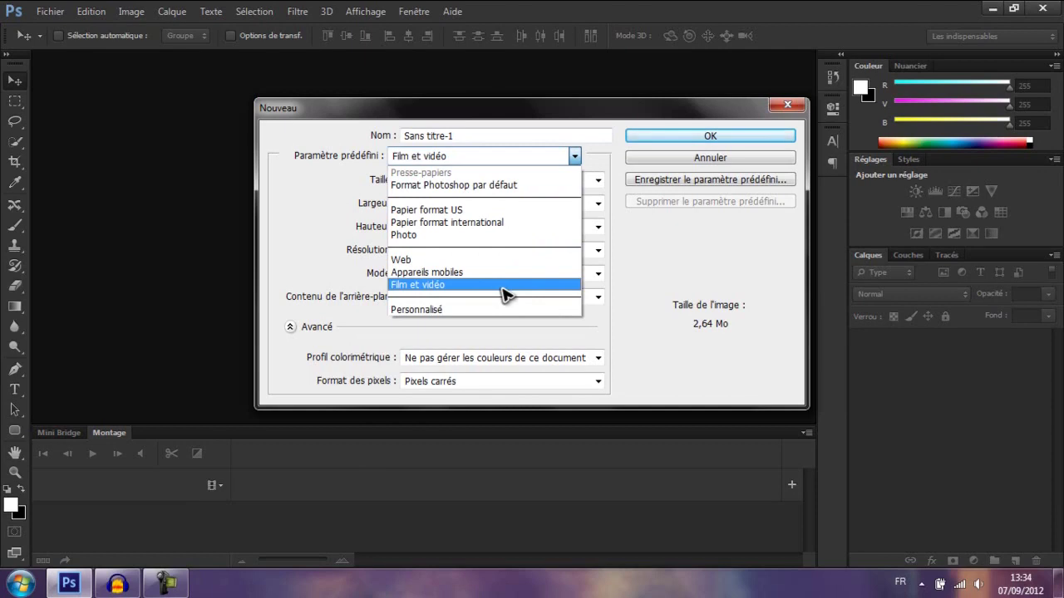
{"action": "left_click", "coordinate": [446, 284]}
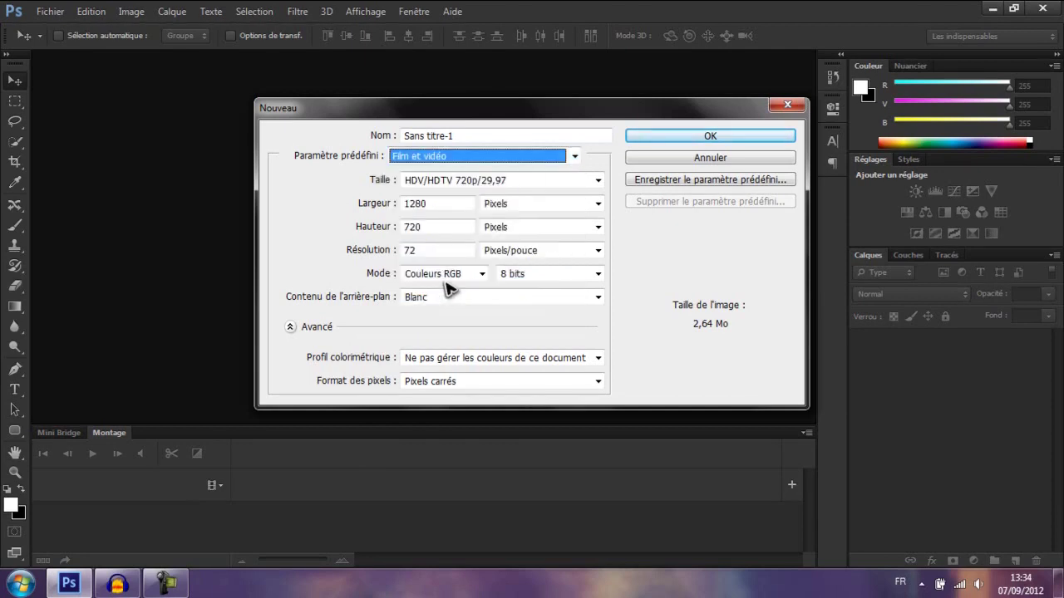
{"action": "left_click", "coordinate": [597, 181]}
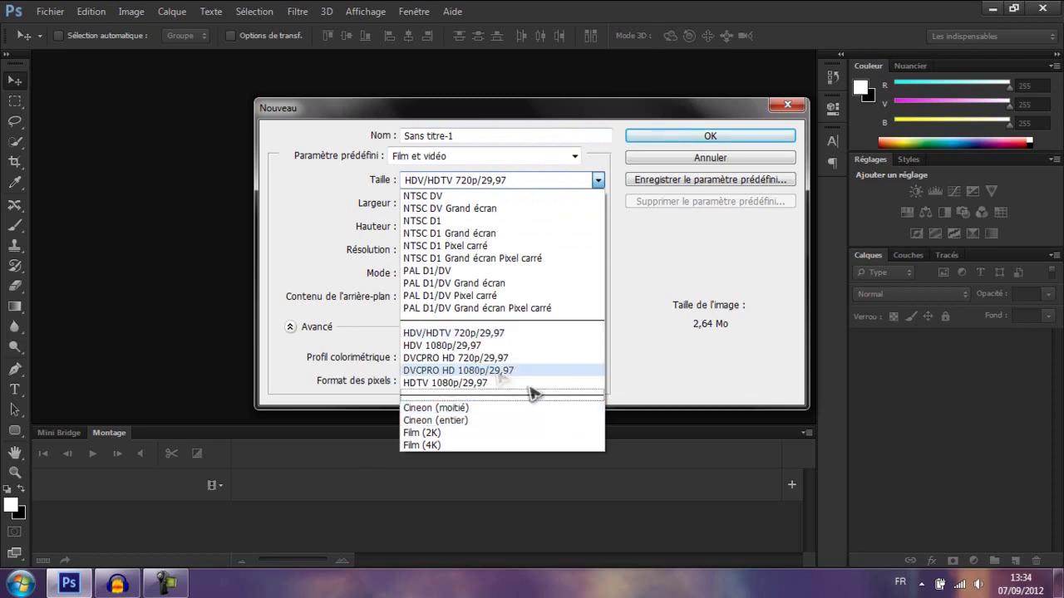
{"action": "left_click", "coordinate": [498, 347]}
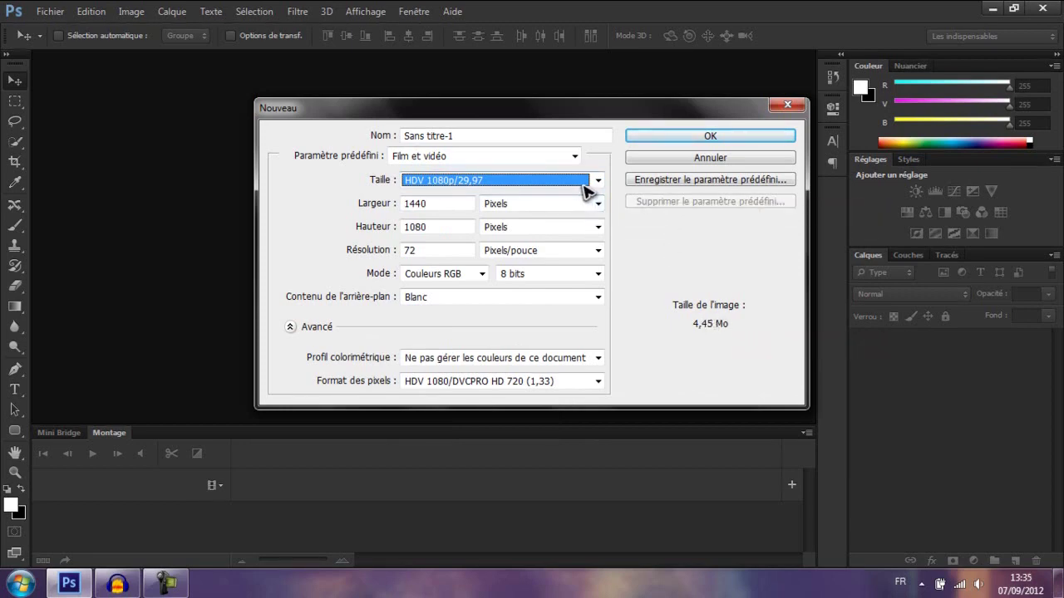
{"action": "left_click", "coordinate": [586, 188]}
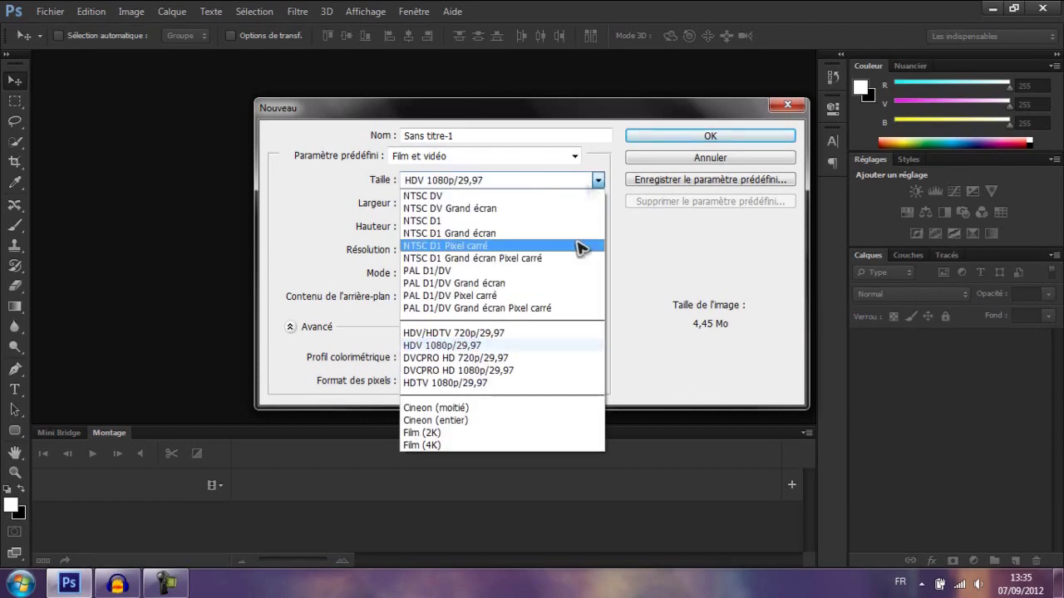
{"action": "left_click", "coordinate": [545, 333]}
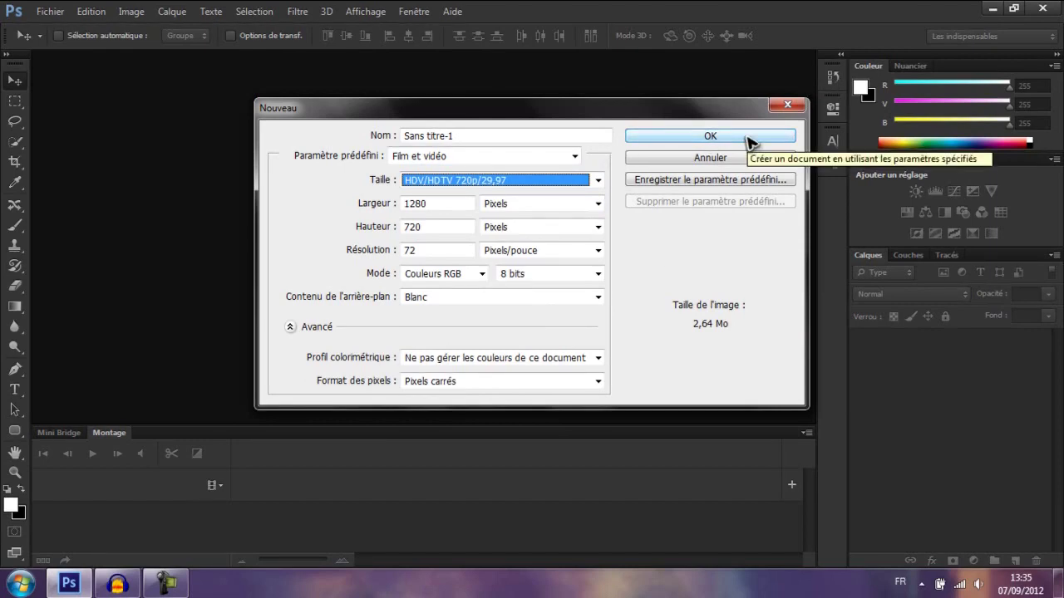
{"action": "left_click", "coordinate": [747, 138]}
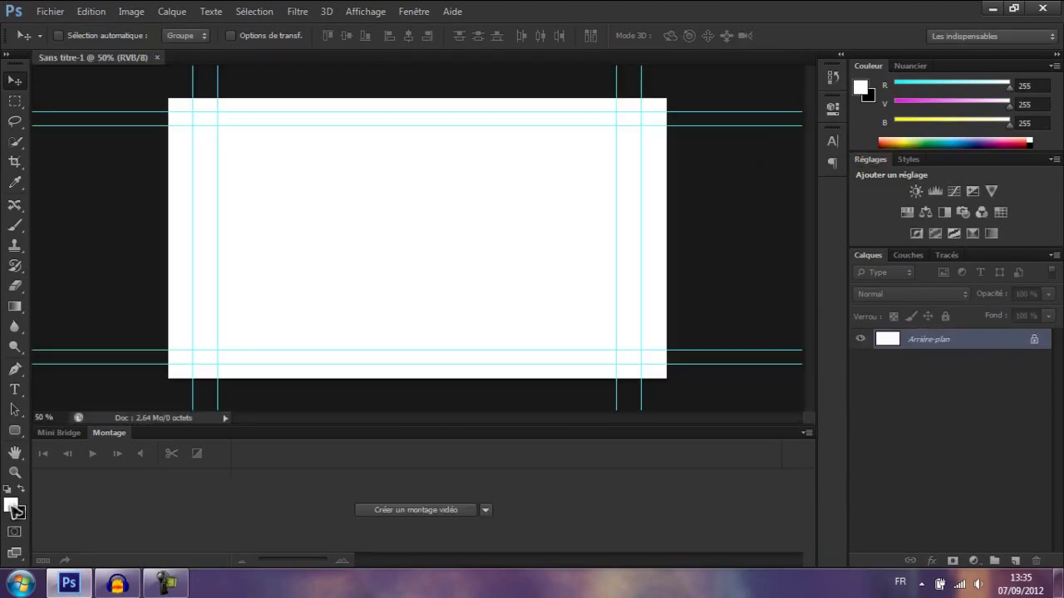
Step: Fit the canvas to the window and show the Créer un montage vidéo options
{"action": "left_click", "coordinate": [14, 472]}
{"action": "left_click", "coordinate": [517, 37]}
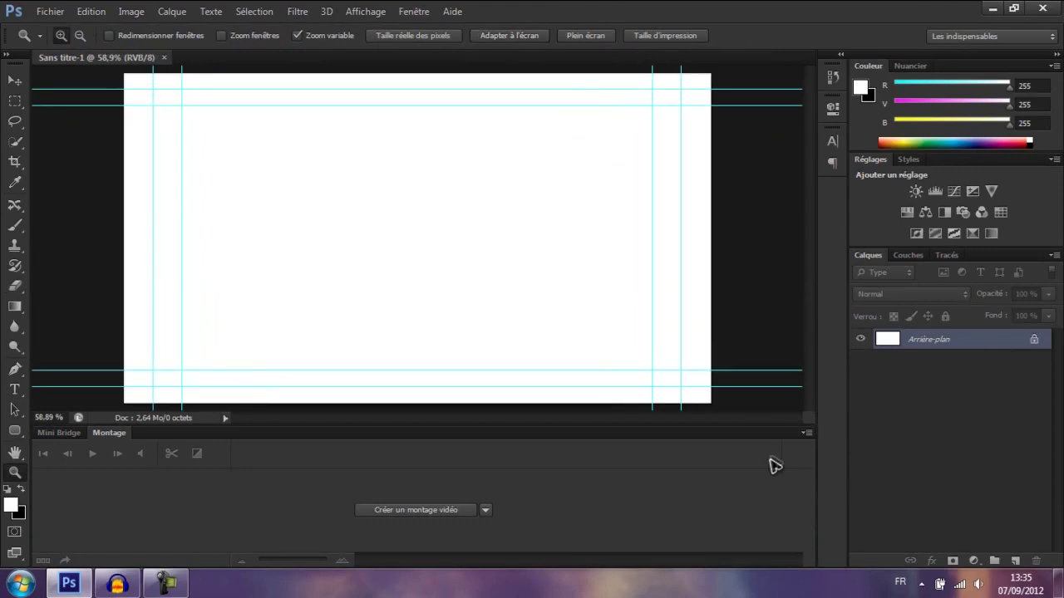
{"action": "left_click", "coordinate": [487, 510]}
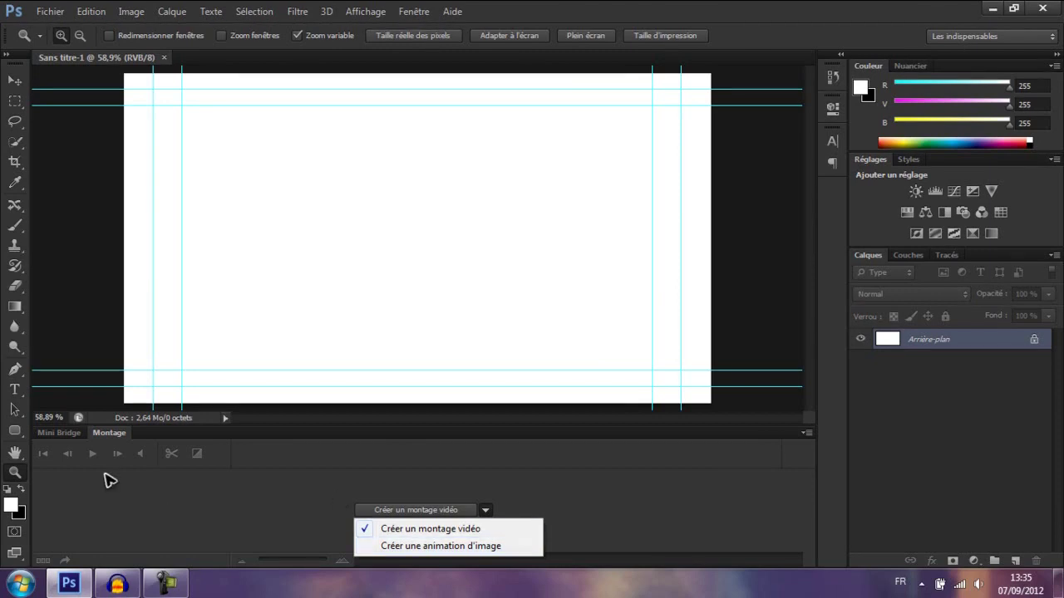
Step: Create a video timeline and lengthen the Calque 0 clip to about 01:00
{"action": "left_click", "coordinate": [405, 509]}
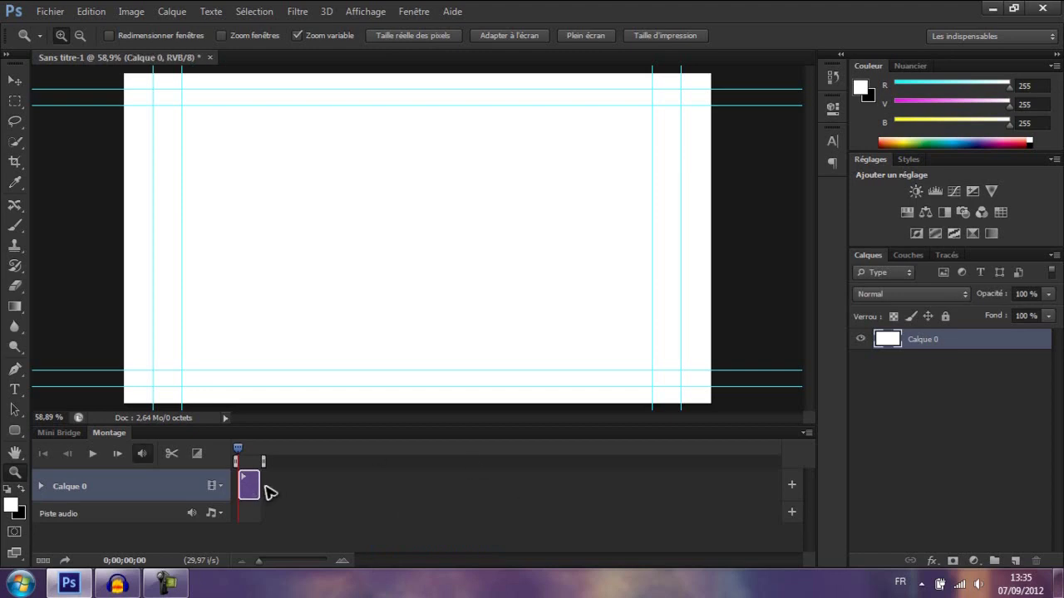
{"action": "left_click_drag", "start_coordinate": [259, 486], "coordinate": [436, 484]}
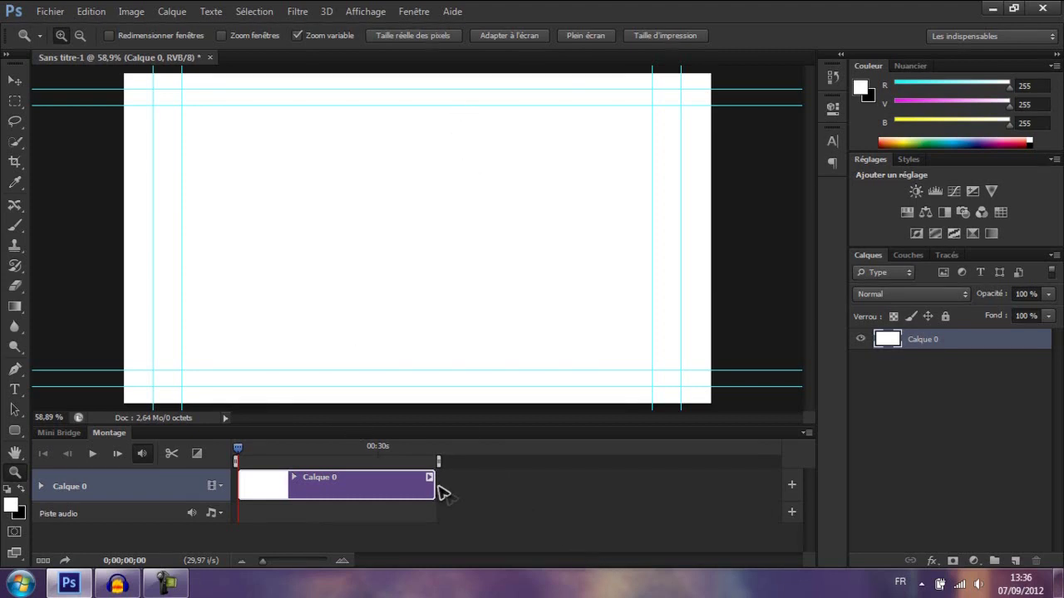
{"action": "left_click_drag", "start_coordinate": [433, 485], "coordinate": [542, 485]}
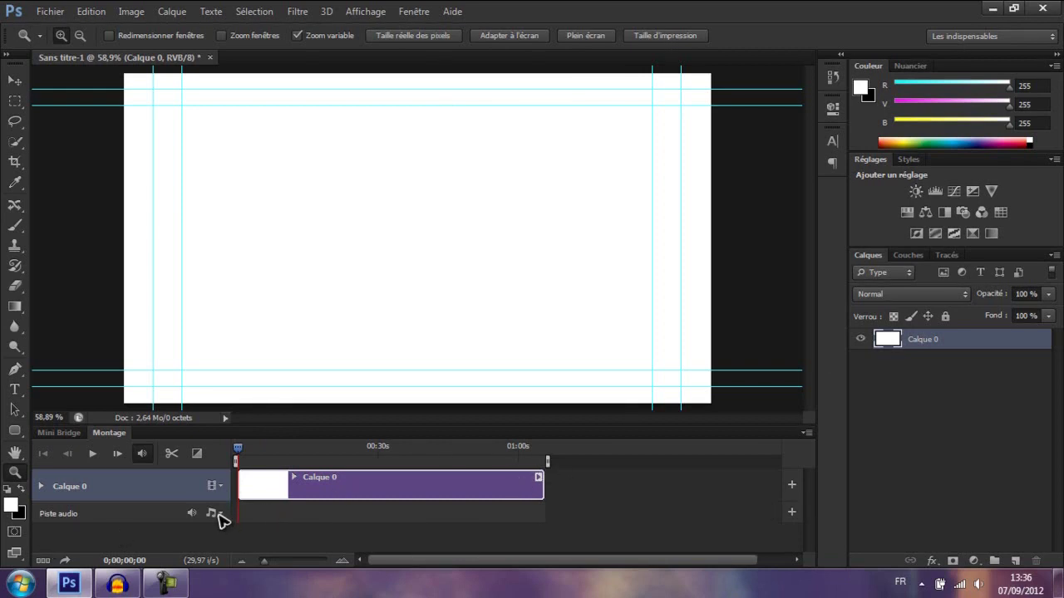
Step: Add Meg & Dia - Monster (DotEXE Remix) from the Bureau to the audio track and play it back
{"action": "left_click", "coordinate": [791, 516]}
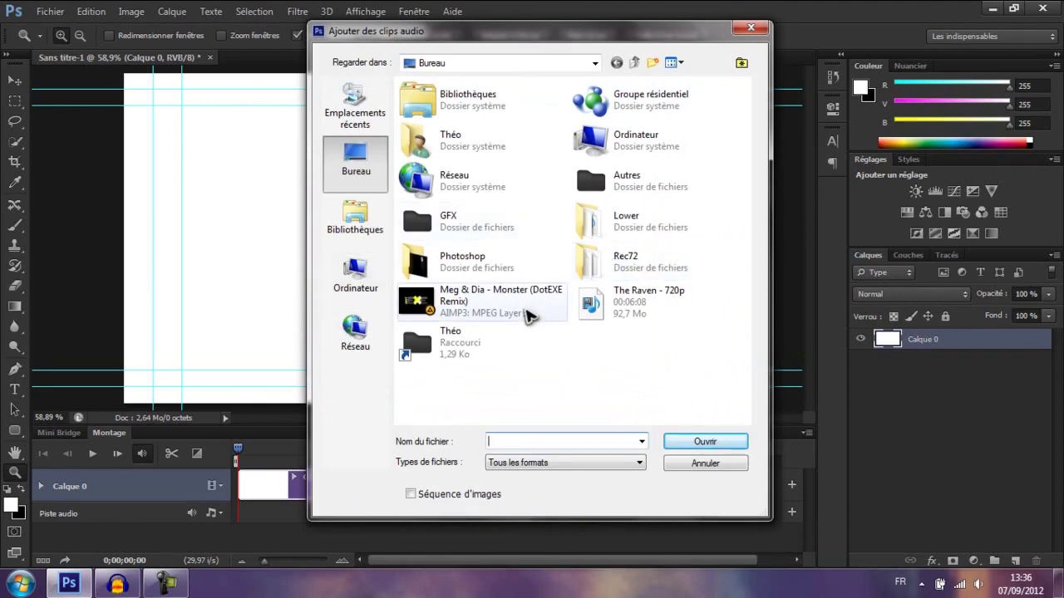
{"action": "double_click", "coordinate": [526, 315]}
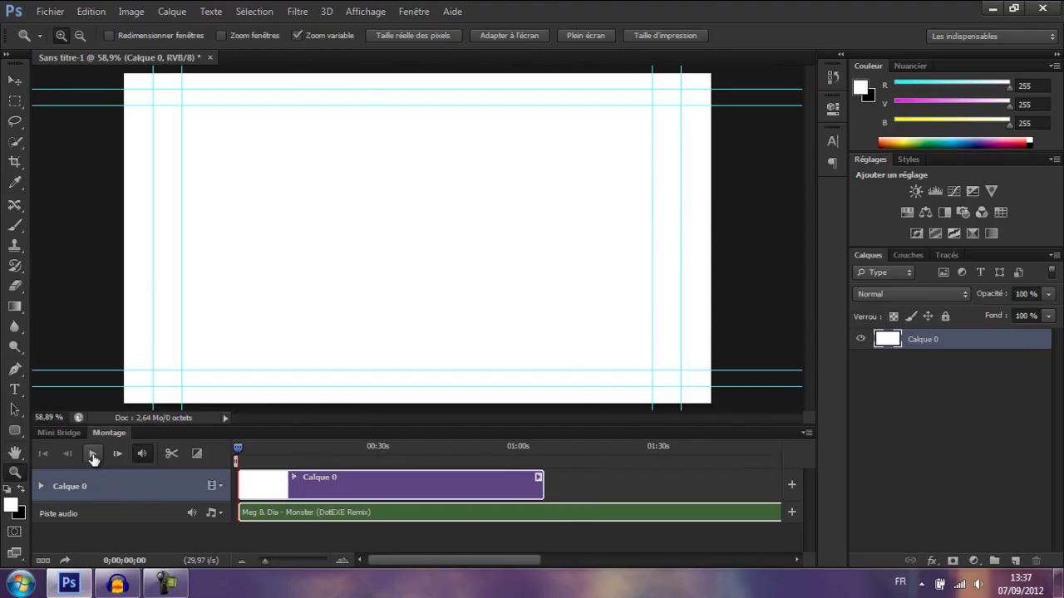
{"action": "left_click", "coordinate": [94, 455]}
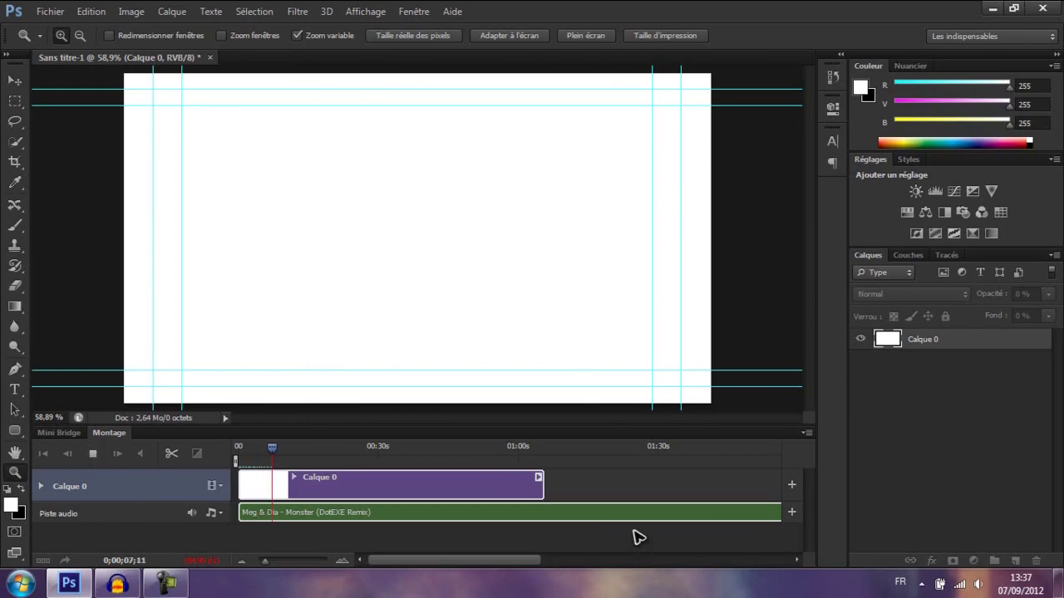
Step: Stop playback at 0;00;09;27 and show the Calque 0 track's media options
{"action": "left_click", "coordinate": [93, 455]}
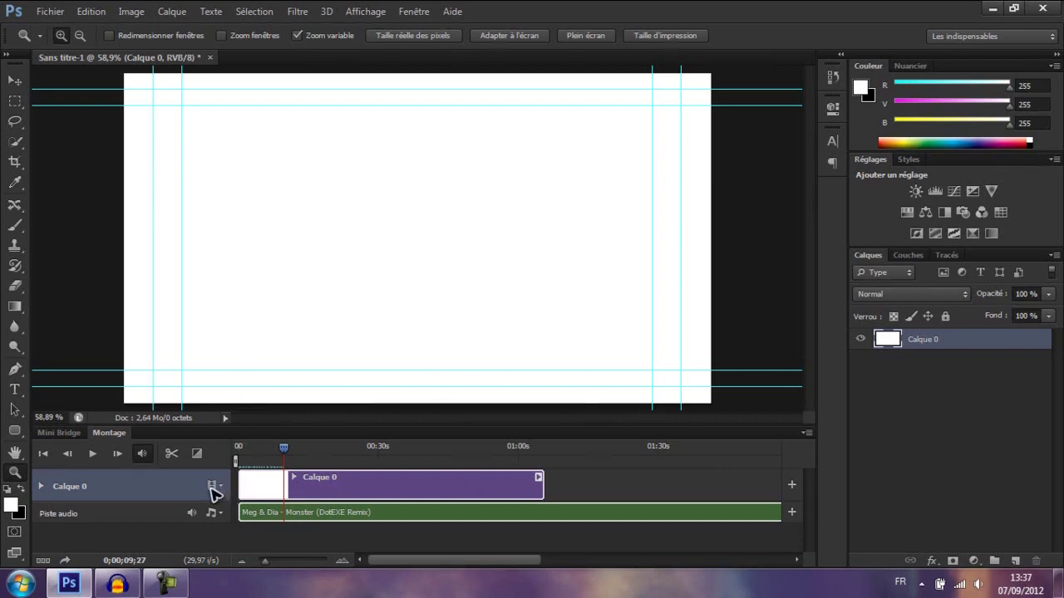
{"action": "left_click", "coordinate": [221, 487]}
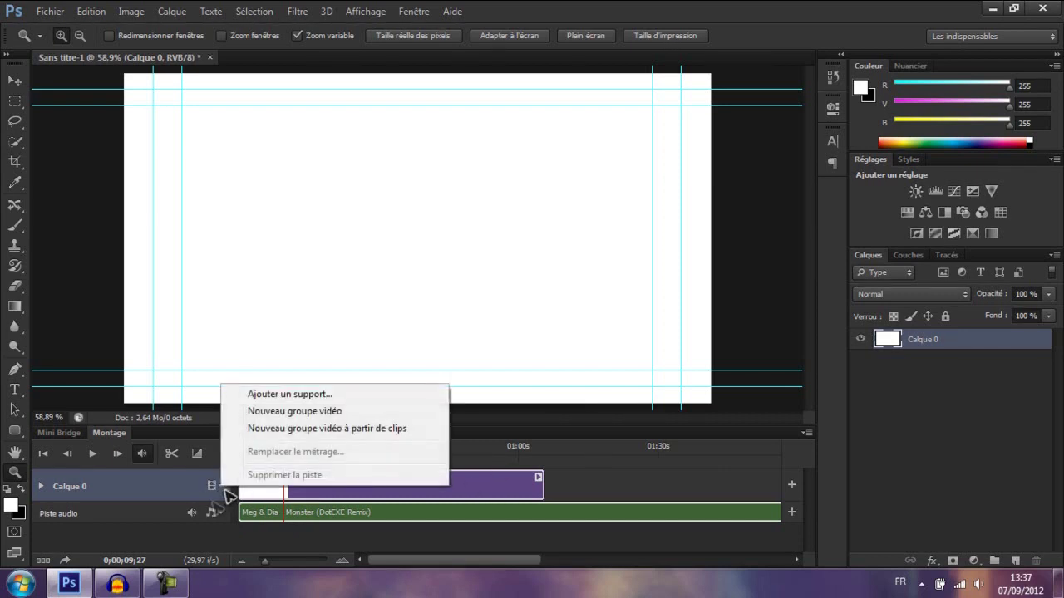
Step: Add The Raven - 720p video after Calque 0 via Ajouter un support, filtering to Vidéo files
{"action": "left_click", "coordinate": [304, 399]}
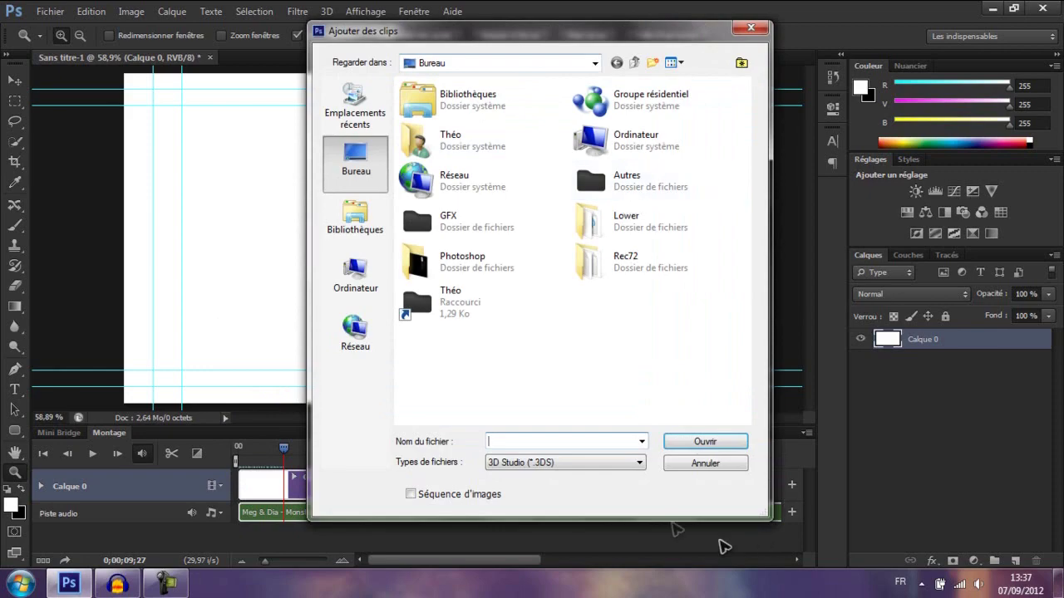
{"action": "left_click", "coordinate": [585, 464]}
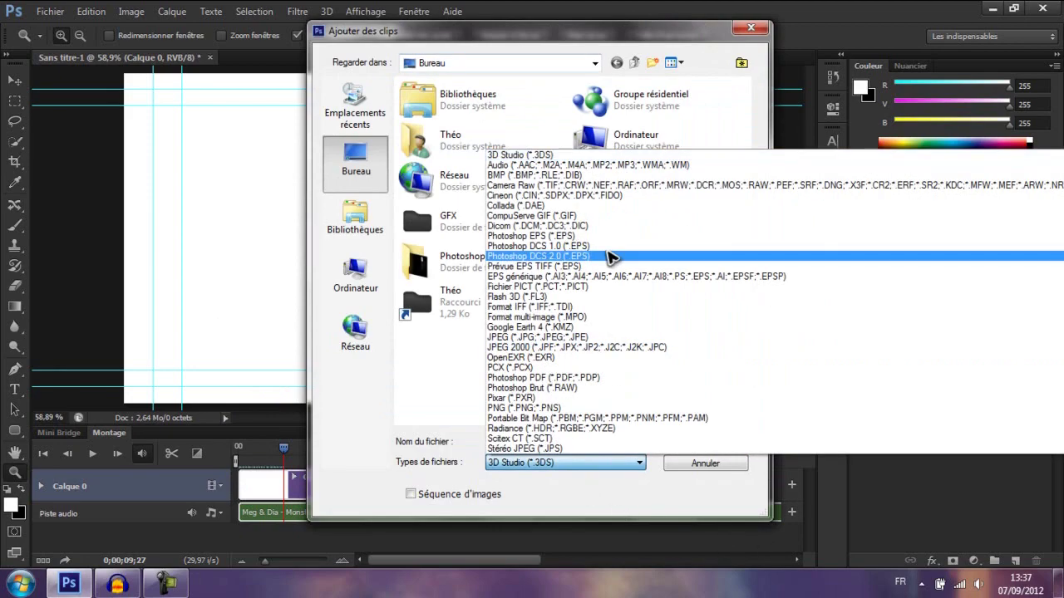
{"action": "scroll", "coordinate": [607, 261], "scroll_direction": "down", "scroll_amount": 1}
{"action": "scroll", "coordinate": [610, 259], "scroll_direction": "down", "scroll_amount": 1}
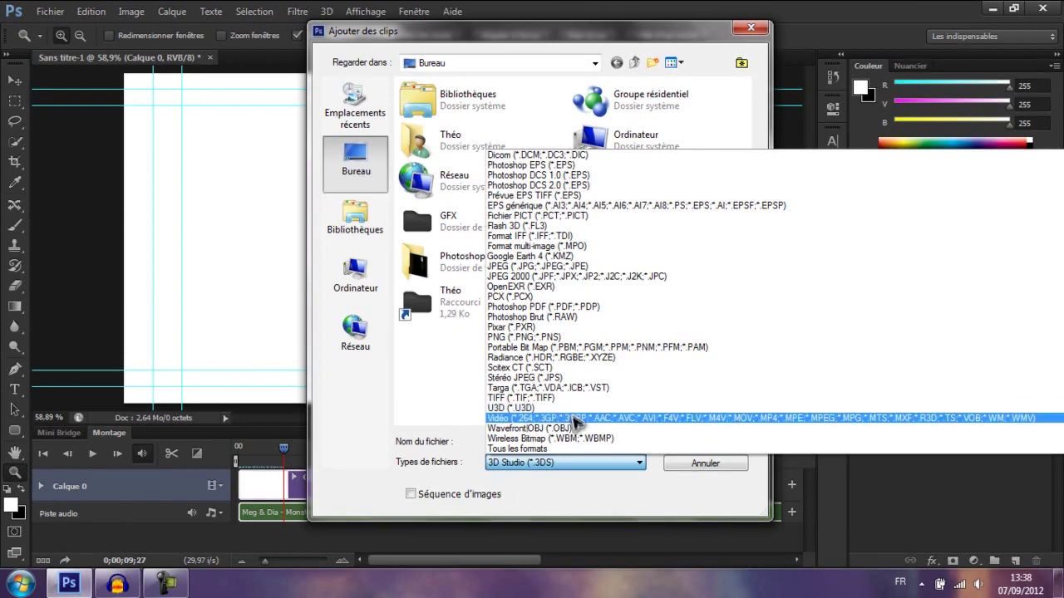
{"action": "left_click", "coordinate": [582, 418]}
{"action": "left_click", "coordinate": [499, 306]}
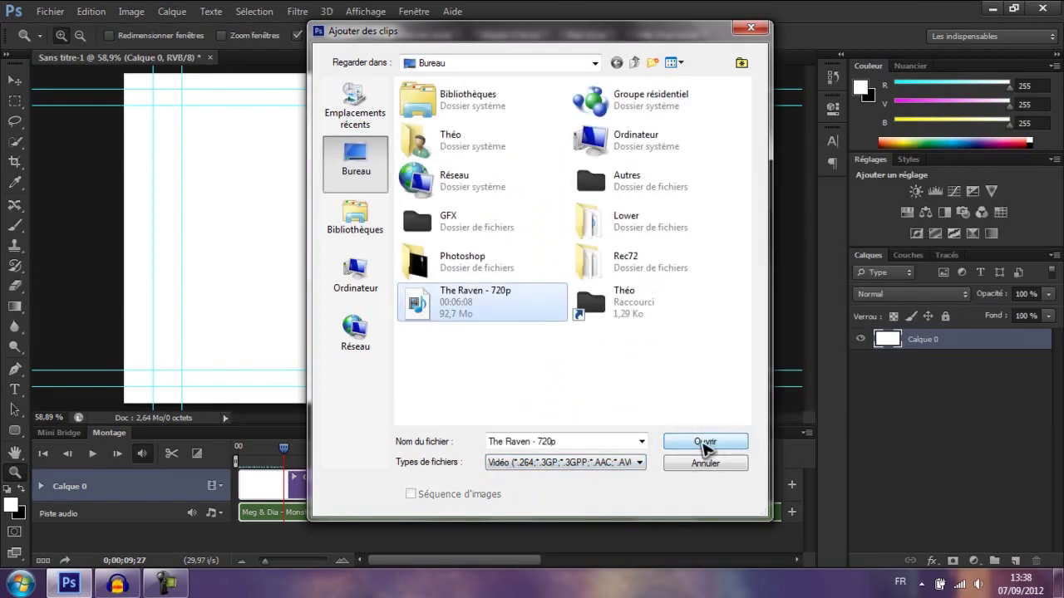
{"action": "left_click", "coordinate": [703, 447]}
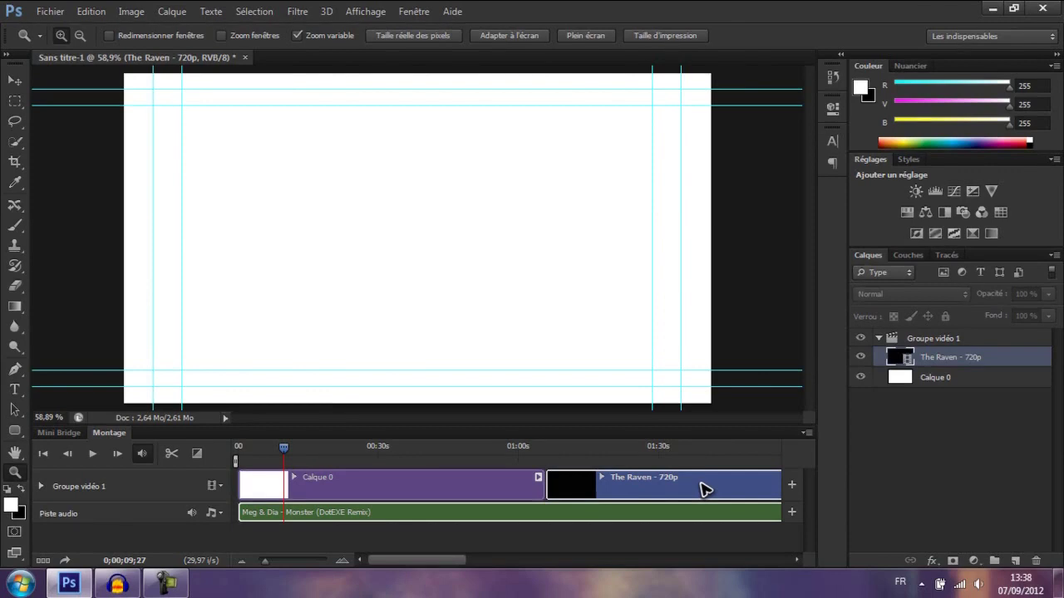
Step: Delete the Calque 0 clip, scrub The Raven to about 39 seconds, and select Groupe vidéo 1
{"action": "left_click", "coordinate": [439, 488]}
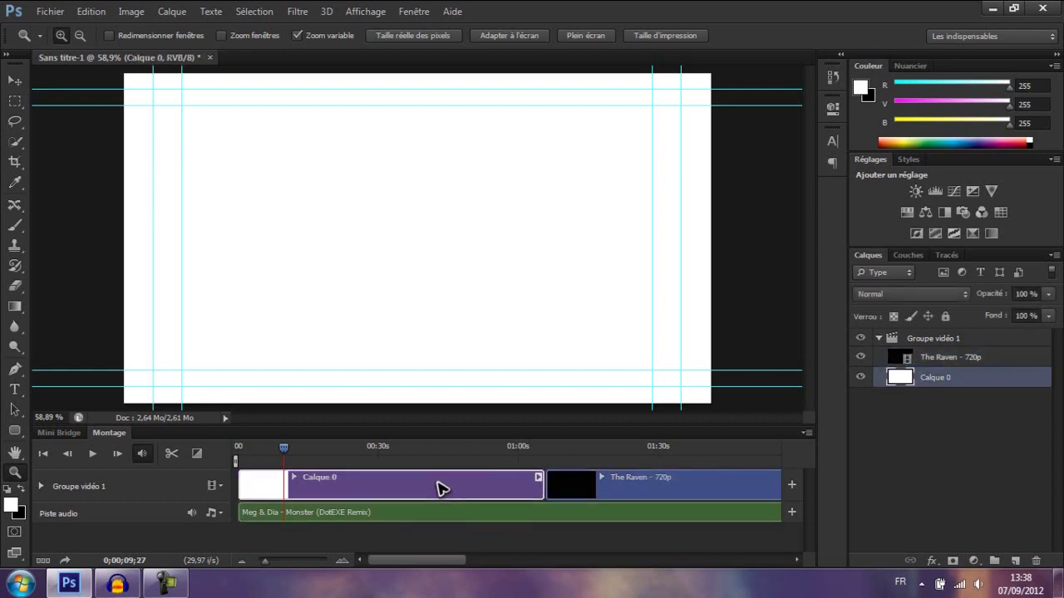
{"action": "key", "text": "Delete"}
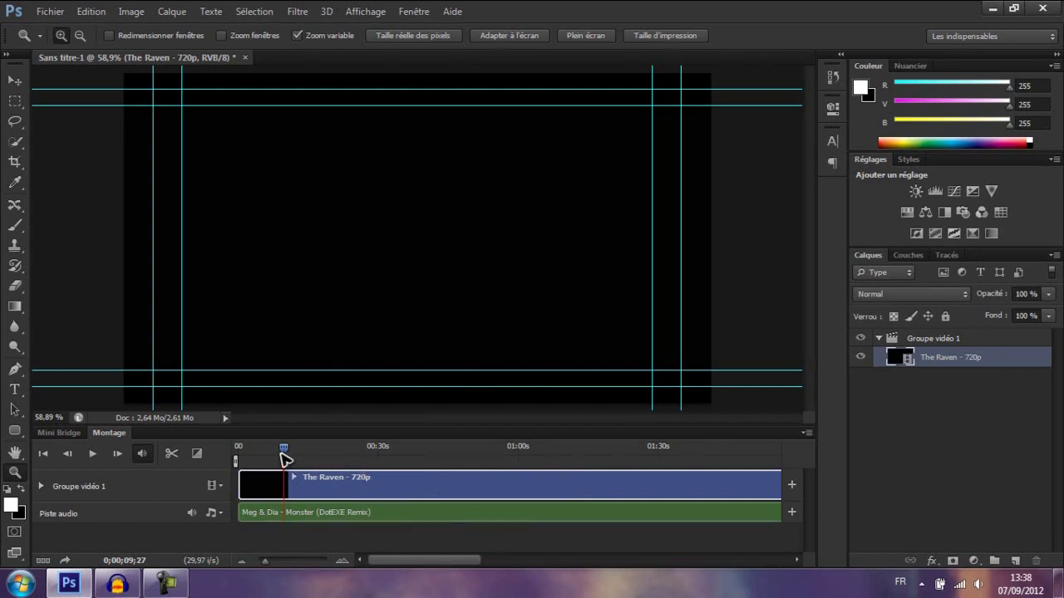
{"action": "left_click_drag", "start_coordinate": [284, 450], "coordinate": [376, 460]}
{"action": "left_click", "coordinate": [401, 458]}
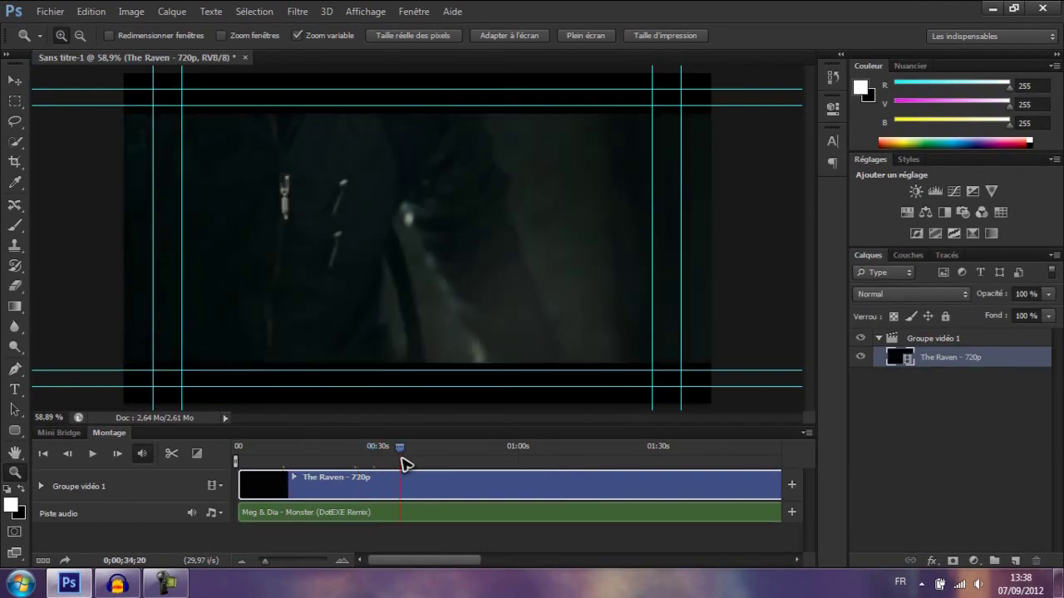
{"action": "left_click_drag", "start_coordinate": [405, 462], "coordinate": [424, 454]}
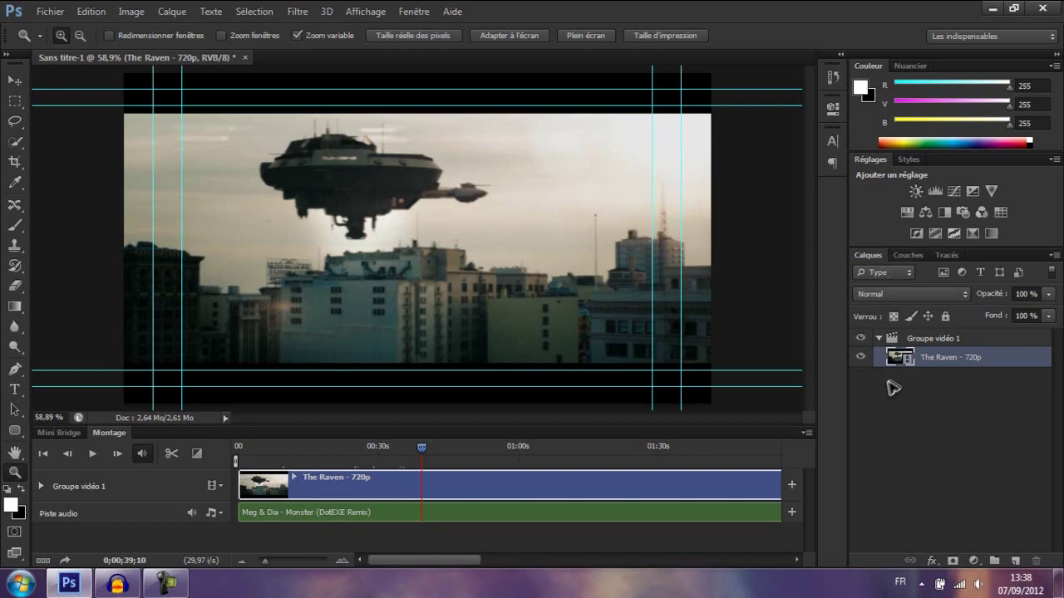
{"action": "left_click", "coordinate": [876, 341]}
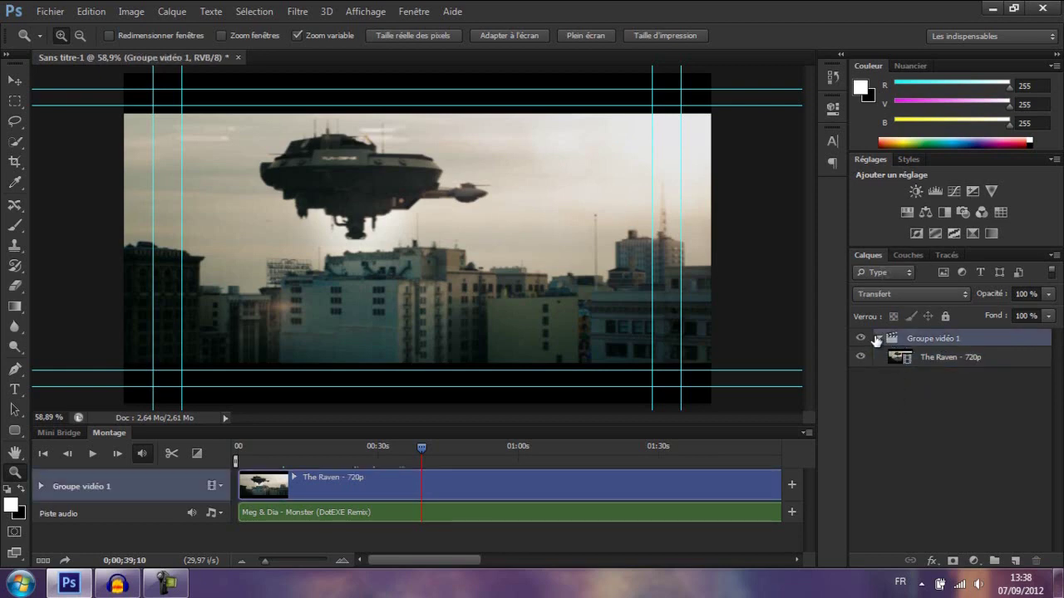
Step: Split The Raven - 720p clip at 0;00;41;00
{"action": "left_click", "coordinate": [928, 359]}
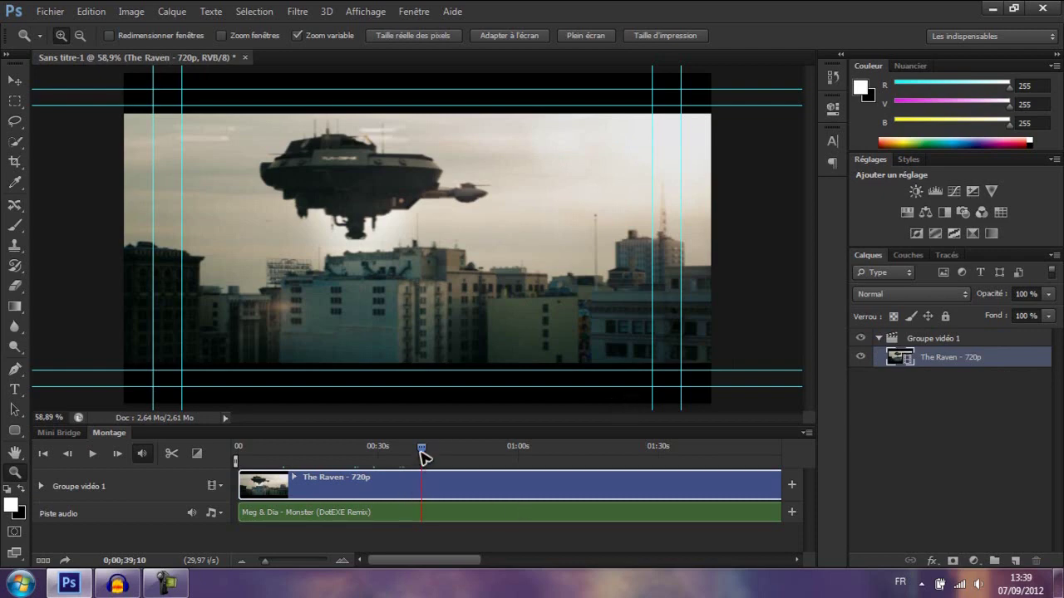
{"action": "left_click", "coordinate": [429, 452]}
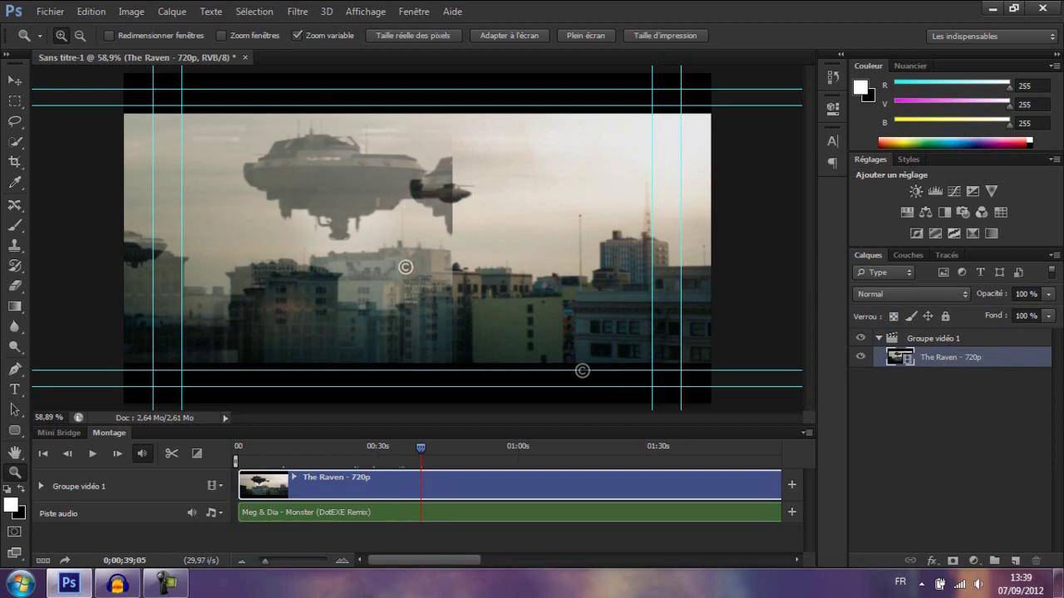
{"action": "left_click", "coordinate": [171, 454]}
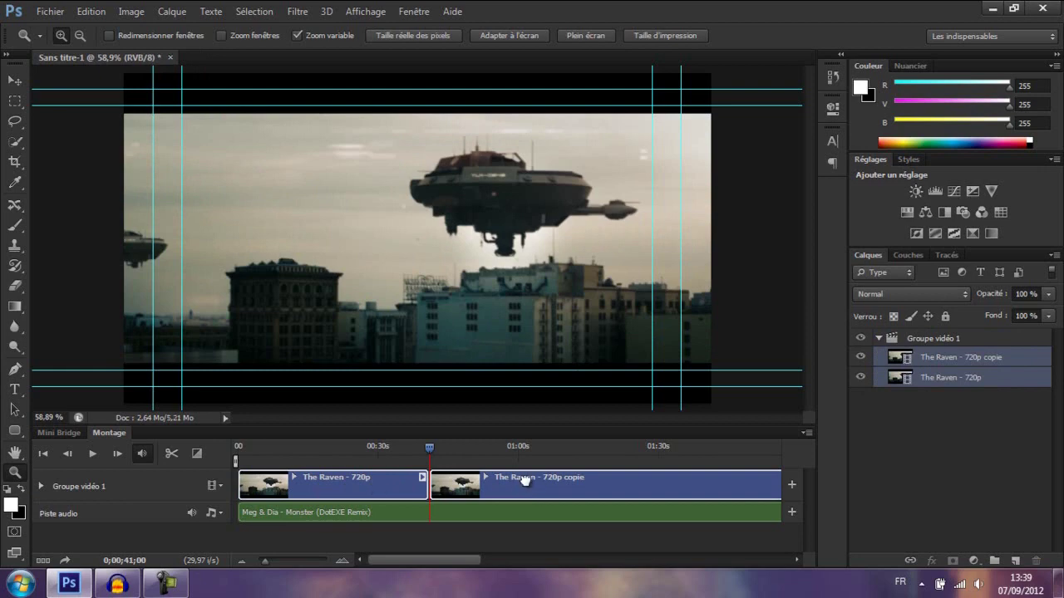
Step: Trim the first Raven clip to start at 07;10 and show the transitions list
{"action": "left_click_drag", "start_coordinate": [525, 480], "coordinate": [525, 481]}
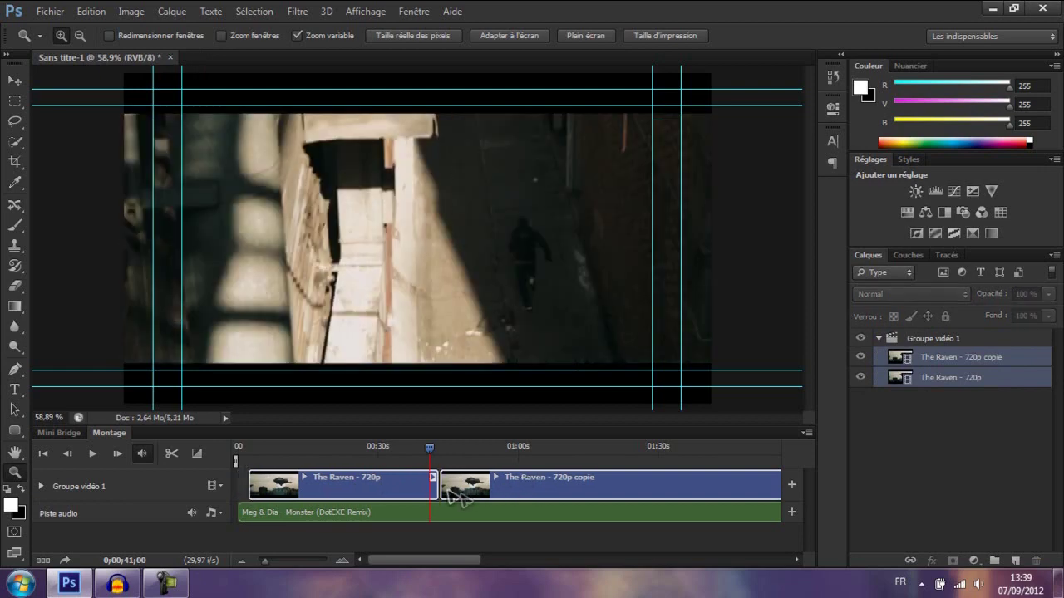
{"action": "mouse_move", "coordinate": [434, 489]}
{"action": "left_mouse_down"}
{"action": "mouse_move", "coordinate": [370, 492]}
{"action": "mouse_move", "coordinate": [437, 492]}
{"action": "left_mouse_up"}
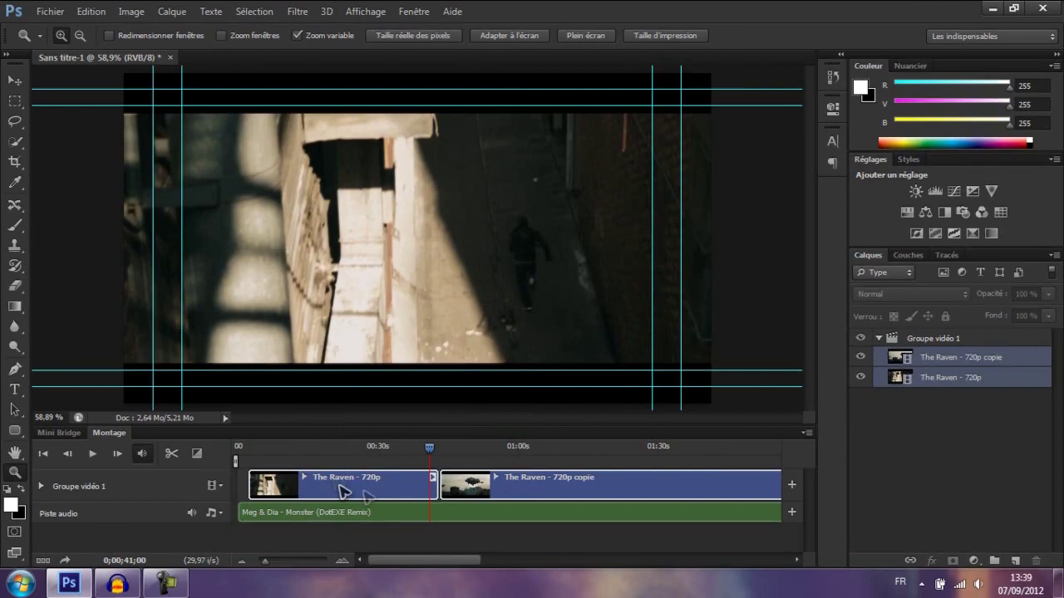
{"action": "left_click_drag", "start_coordinate": [251, 488], "coordinate": [319, 494]}
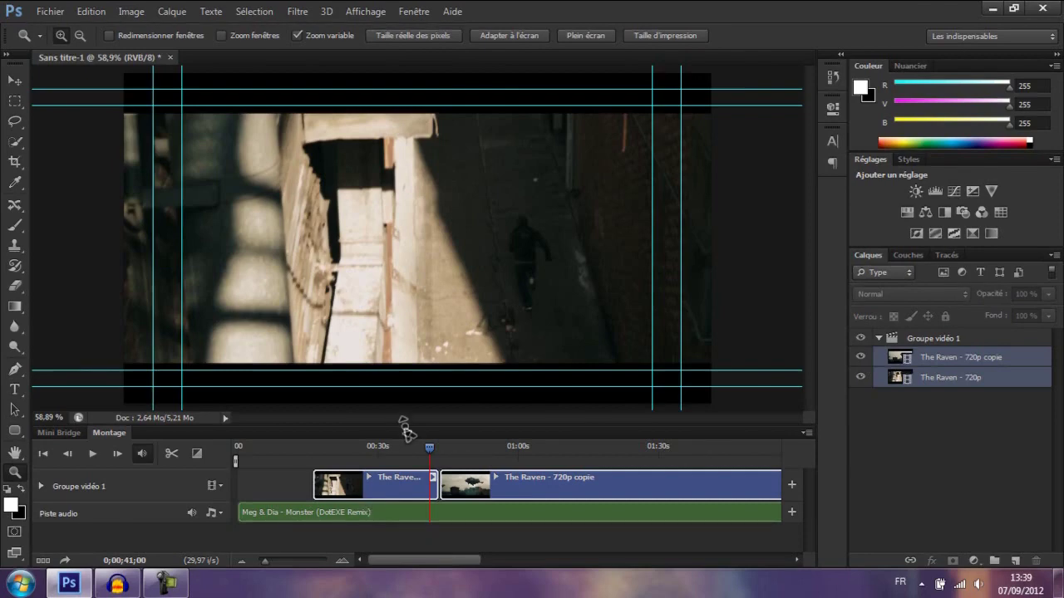
{"action": "left_click", "coordinate": [197, 456]}
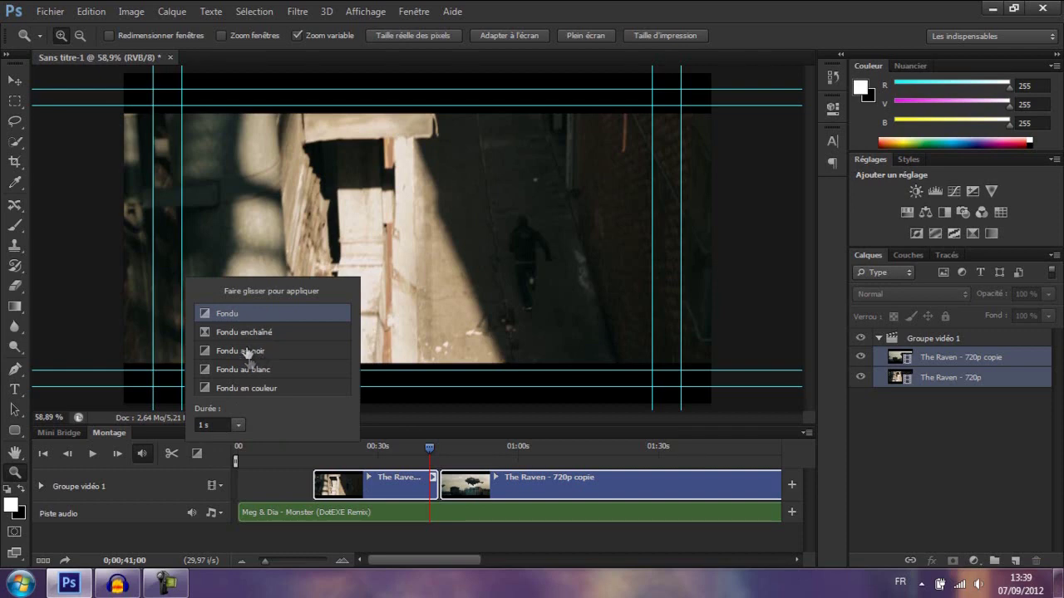
Step: Drop the Fondu transition on the copie clip's start and scrub to 0;00;43;20 to preview
{"action": "left_click_drag", "start_coordinate": [226, 314], "coordinate": [442, 511]}
{"action": "left_click_drag", "start_coordinate": [442, 511], "coordinate": [448, 496]}
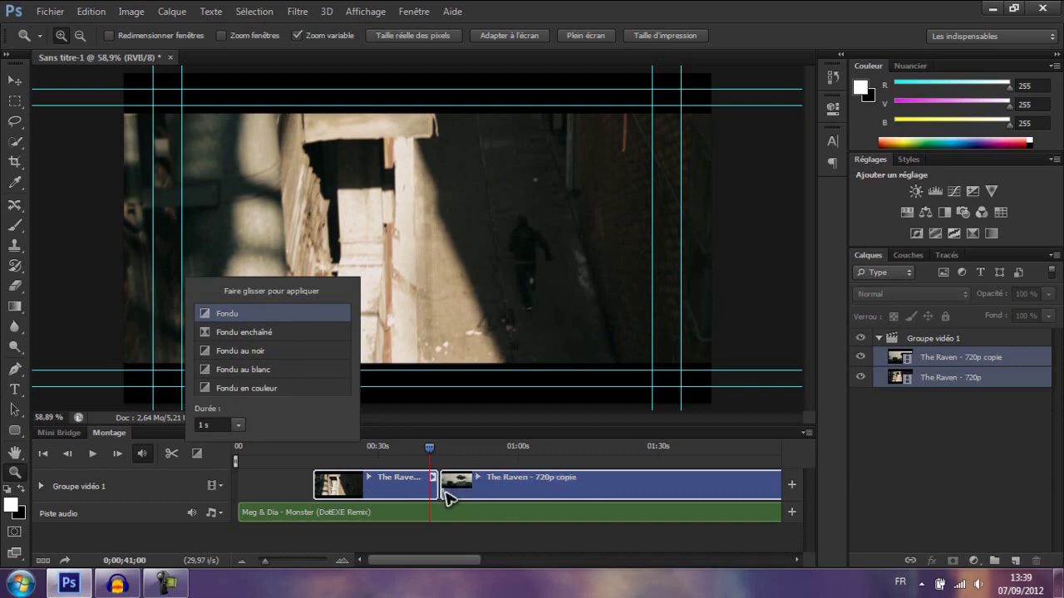
{"action": "left_click", "coordinate": [442, 497]}
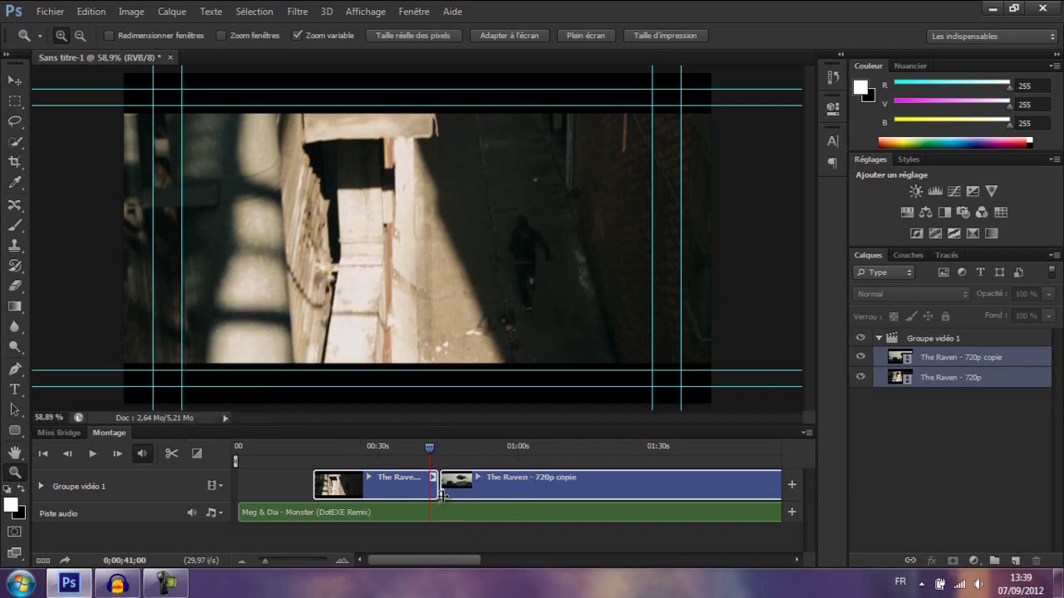
{"action": "left_click", "coordinate": [442, 496]}
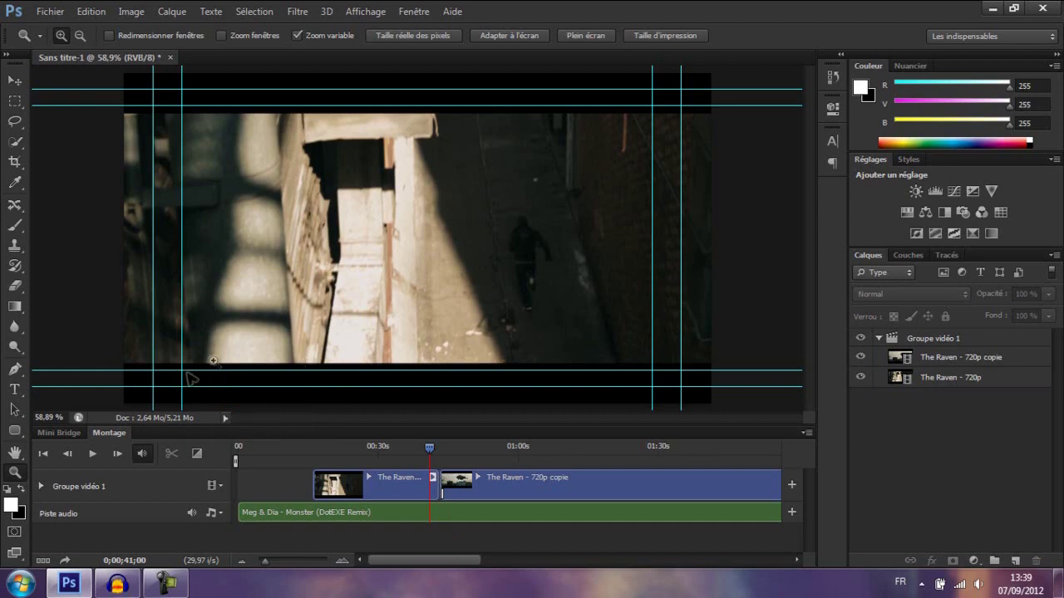
{"action": "left_click_drag", "start_coordinate": [439, 450], "coordinate": [439, 451]}
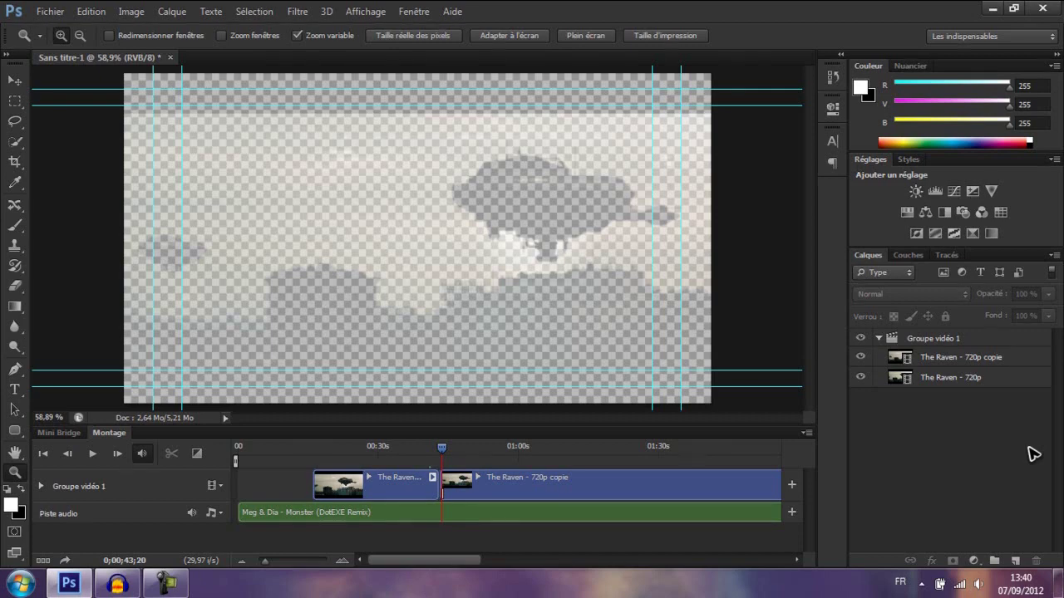
Step: Select The Raven - 720p copie clip and open Rendu vidéo from Fichier > Exportation
{"action": "left_click", "coordinate": [673, 489]}
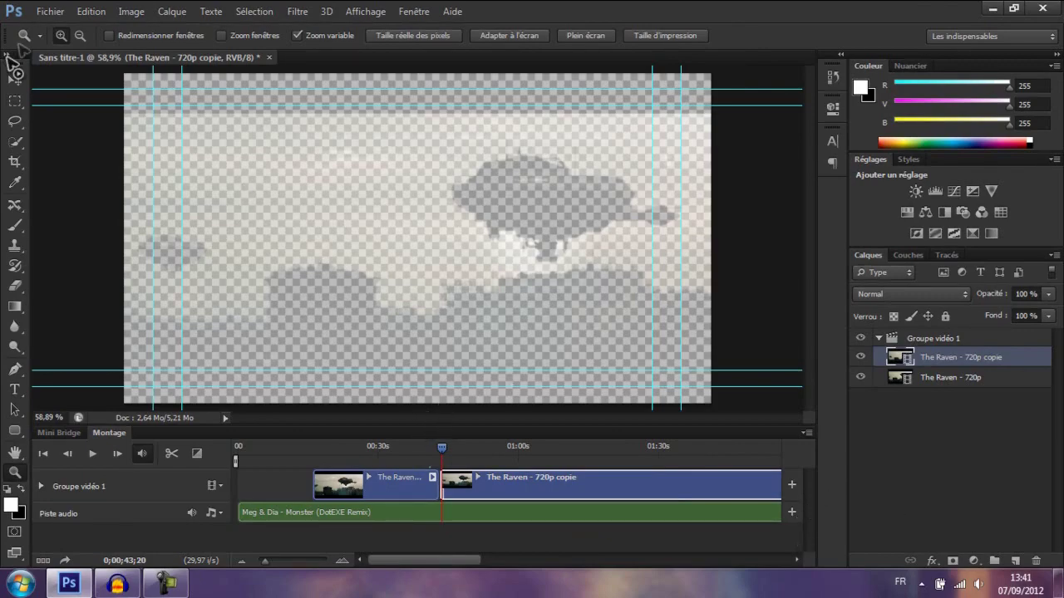
{"action": "left_click", "coordinate": [48, 12]}
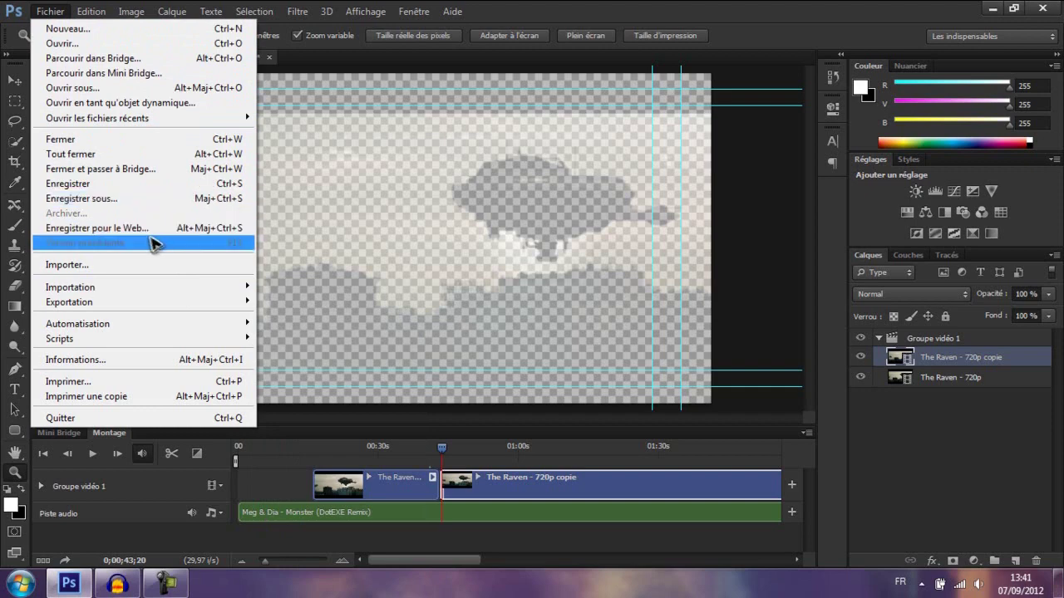
{"action": "mouse_move", "coordinate": [69, 301]}
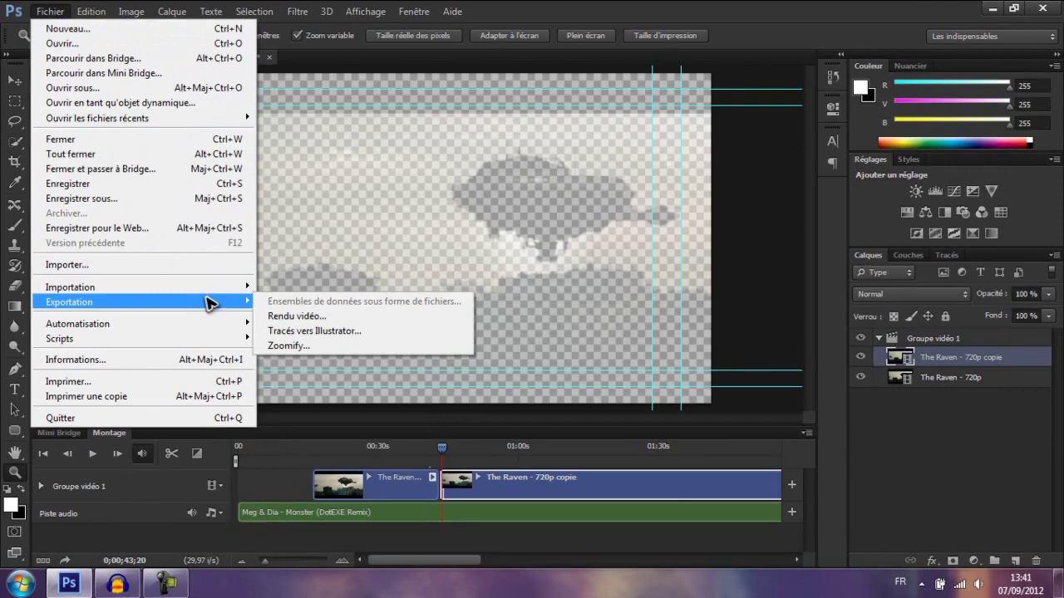
{"action": "left_click", "coordinate": [335, 318]}
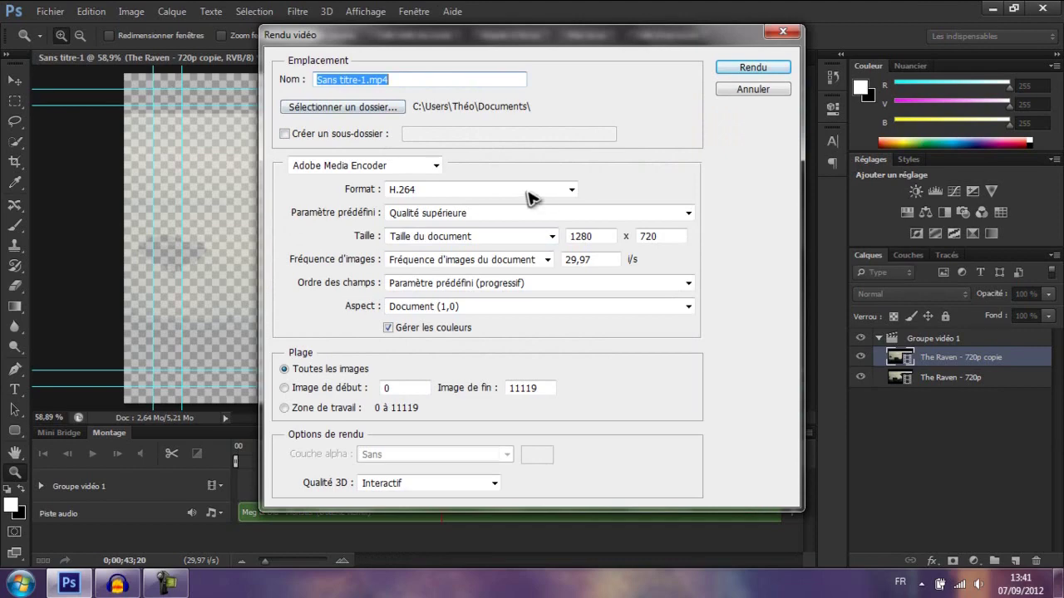
Step: Review the encoder choices and keep Adobe Media Encoder as the encoder
{"action": "left_click", "coordinate": [559, 193]}
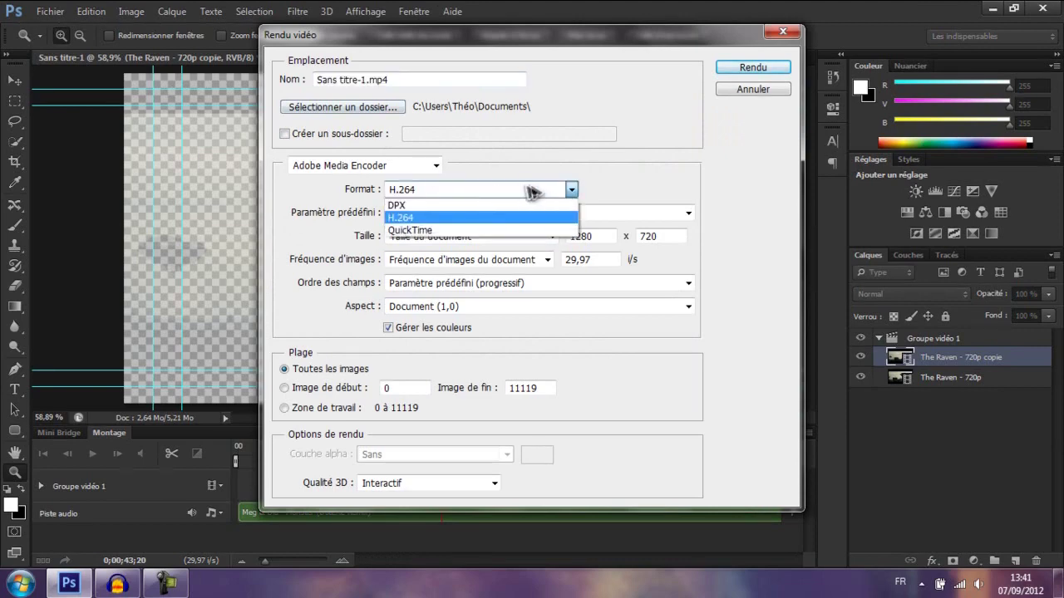
{"action": "left_click", "coordinate": [431, 169]}
{"action": "left_click", "coordinate": [430, 169]}
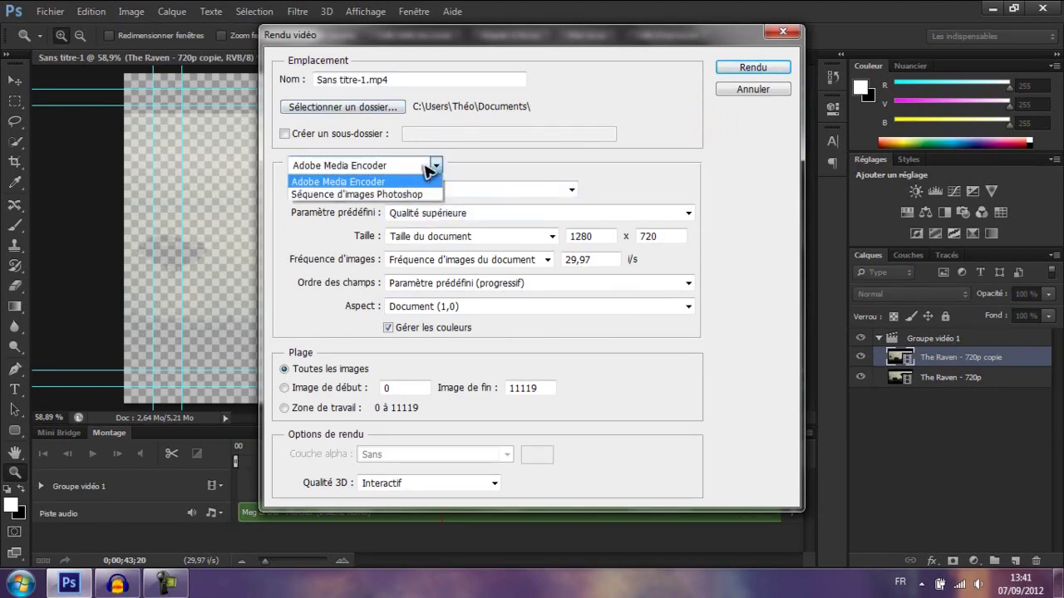
{"action": "left_click", "coordinate": [430, 171]}
{"action": "left_click", "coordinate": [415, 173]}
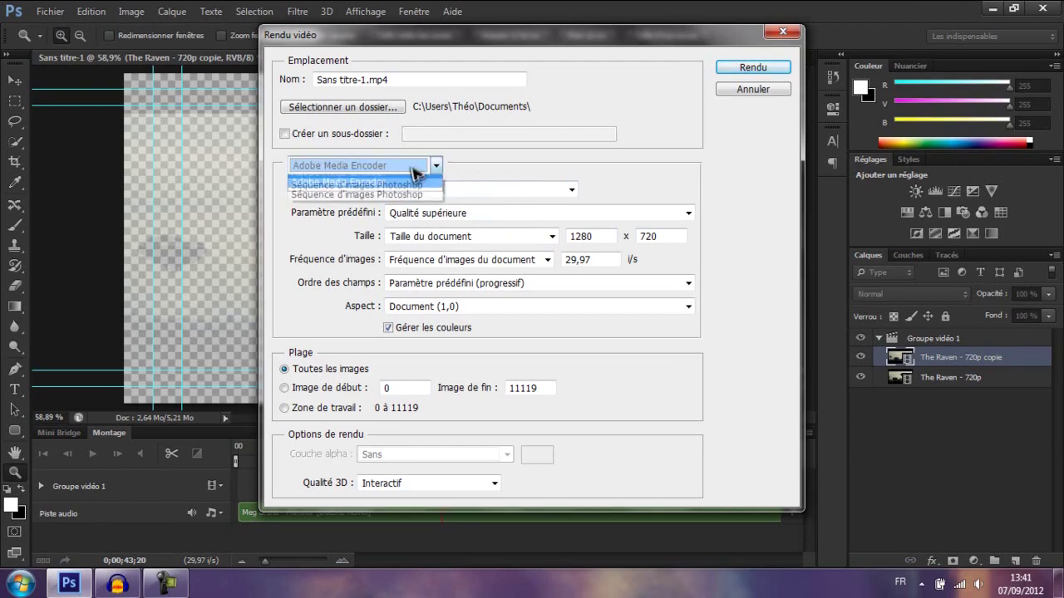
Step: Try DPX as the output format, then set it back to H.264
{"action": "left_click", "coordinate": [597, 196]}
{"action": "left_click", "coordinate": [534, 193]}
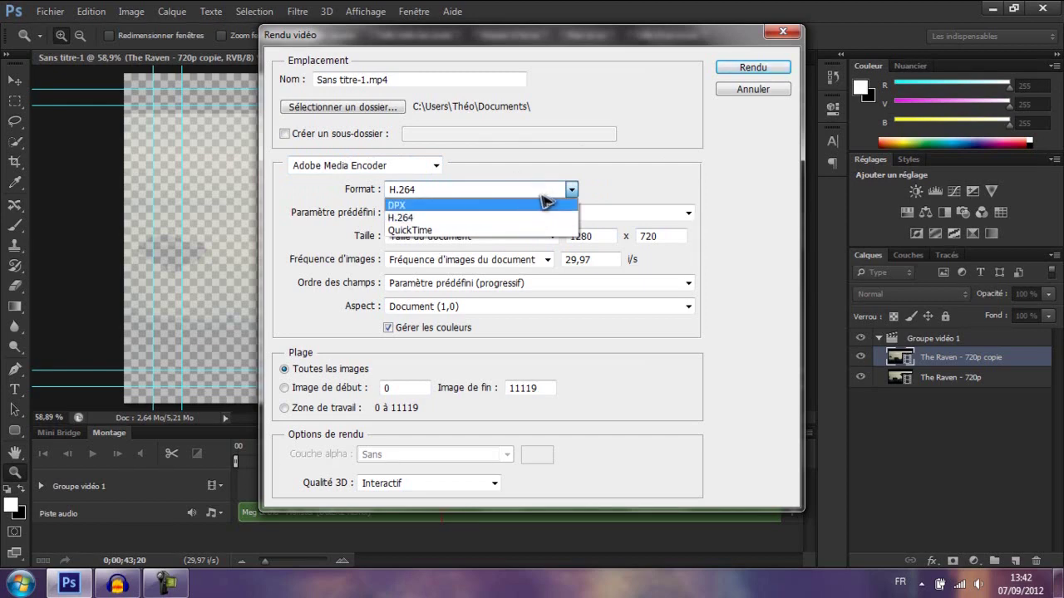
{"action": "left_click", "coordinate": [469, 206]}
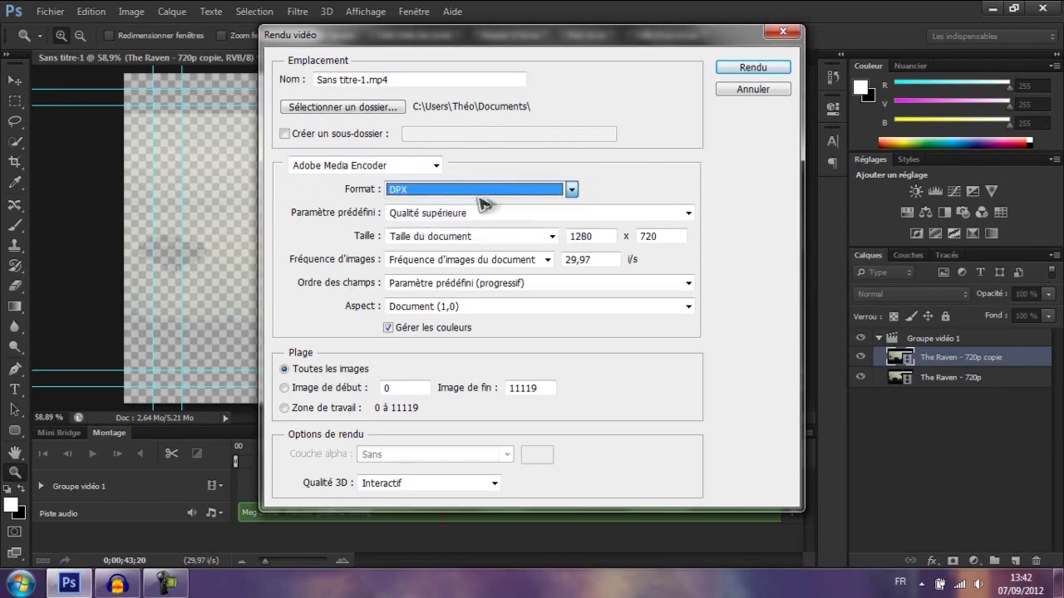
{"action": "left_click", "coordinate": [571, 190]}
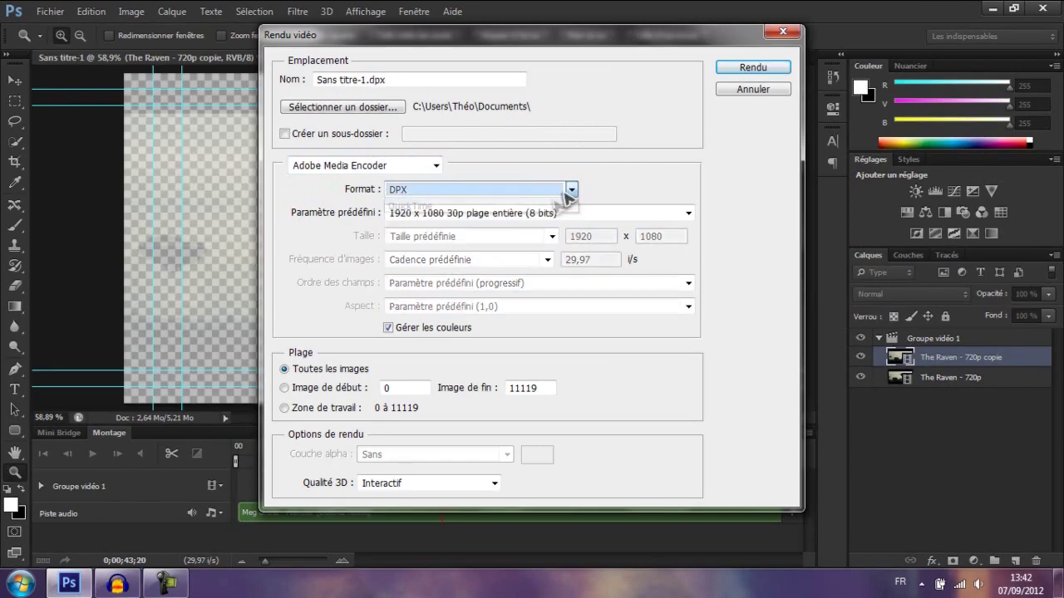
{"action": "left_click", "coordinate": [538, 217]}
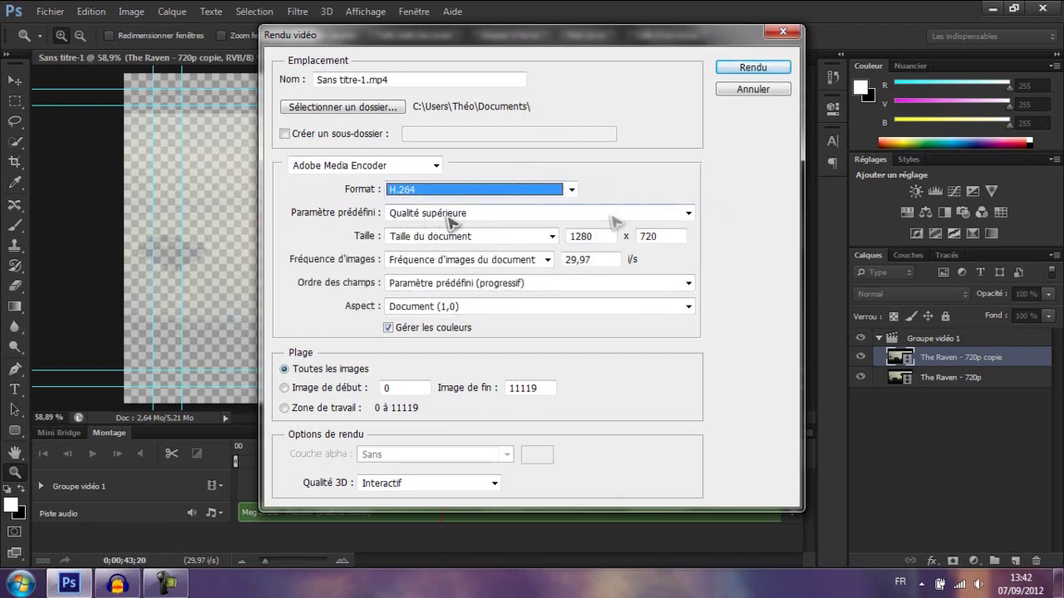
{"action": "left_click", "coordinate": [492, 216]}
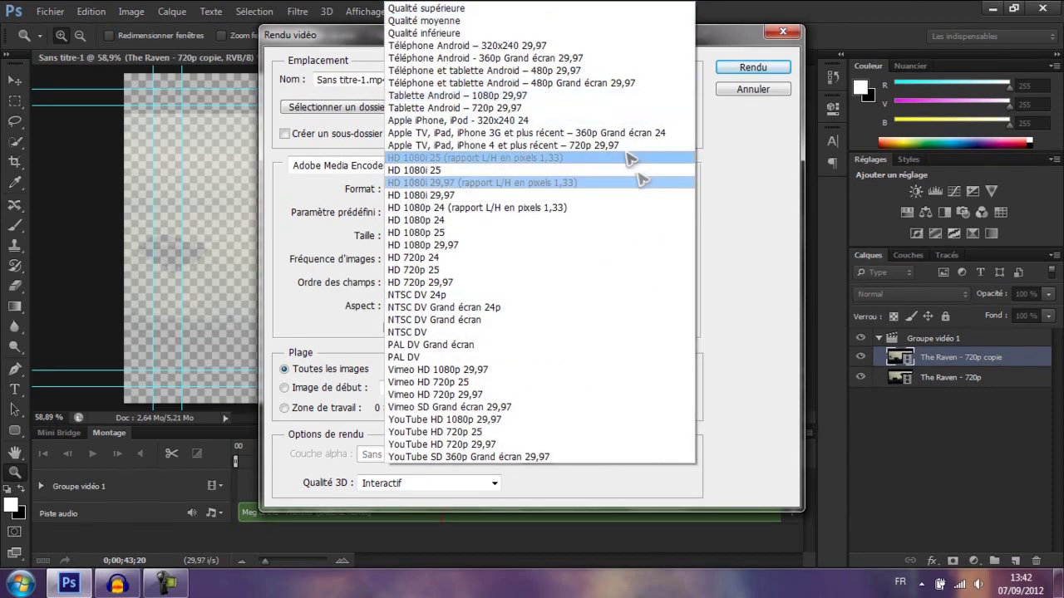
Step: Pick the HD 720p 29,97 preset with all frames, close without rendering, and minimise Photoshop
{"action": "left_click", "coordinate": [559, 283]}
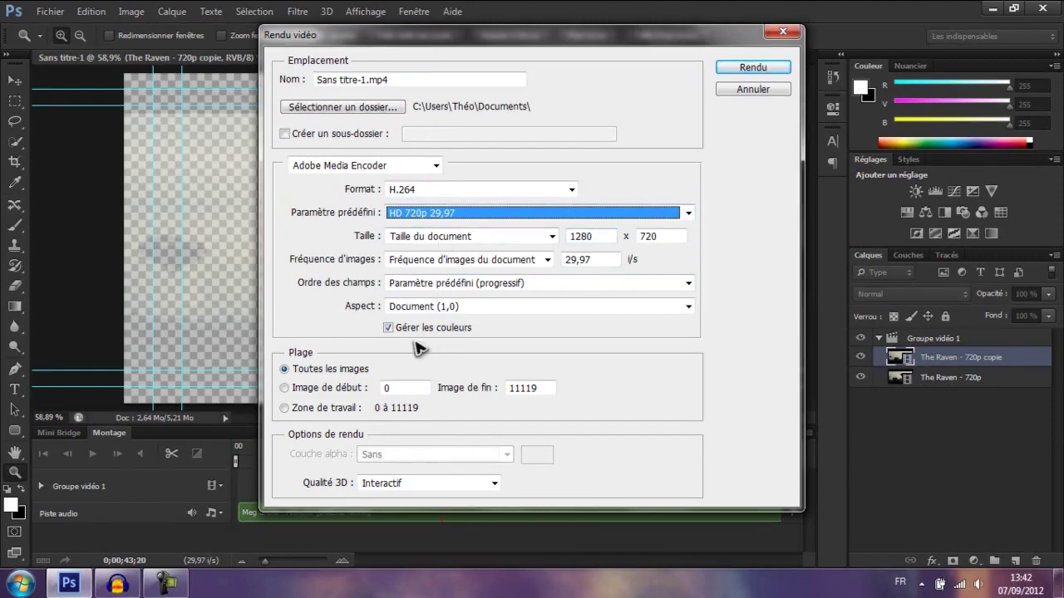
{"action": "left_click", "coordinate": [287, 369]}
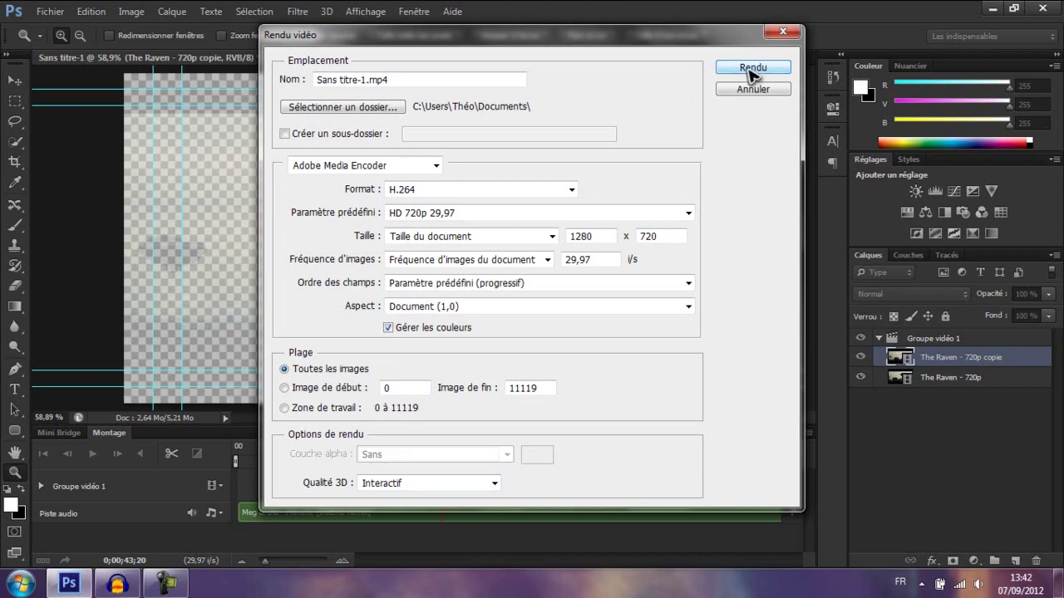
{"action": "left_click", "coordinate": [782, 31]}
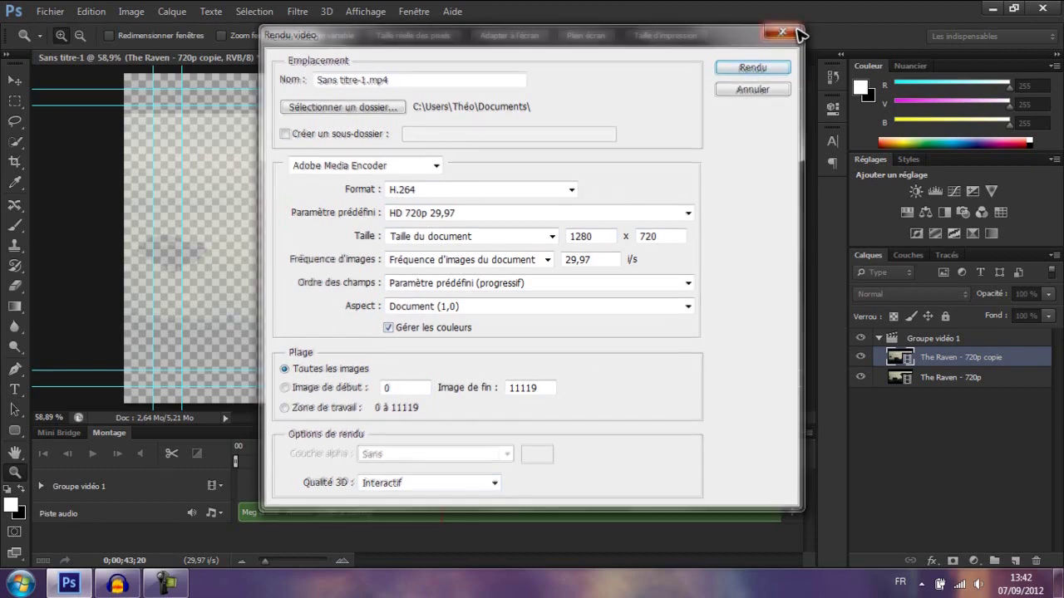
{"action": "left_click", "coordinate": [991, 9]}
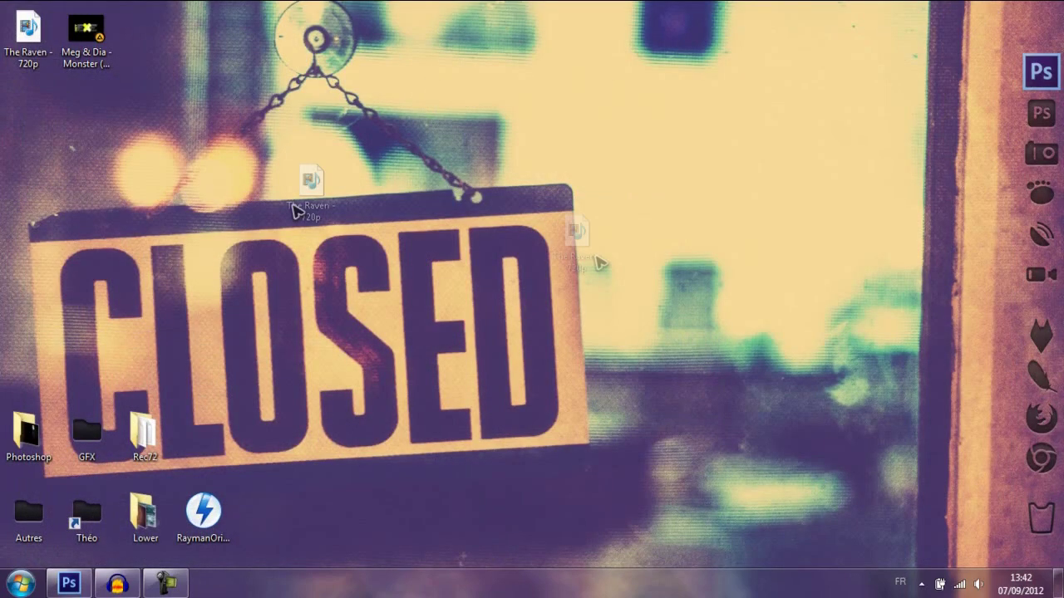
Step: Drag The Raven - 720p and Meg & Dia - Monster icons side by side near the top centre
{"action": "left_click_drag", "start_coordinate": [37, 58], "coordinate": [682, 144]}
{"action": "left_click_drag", "start_coordinate": [86, 33], "coordinate": [731, 121]}
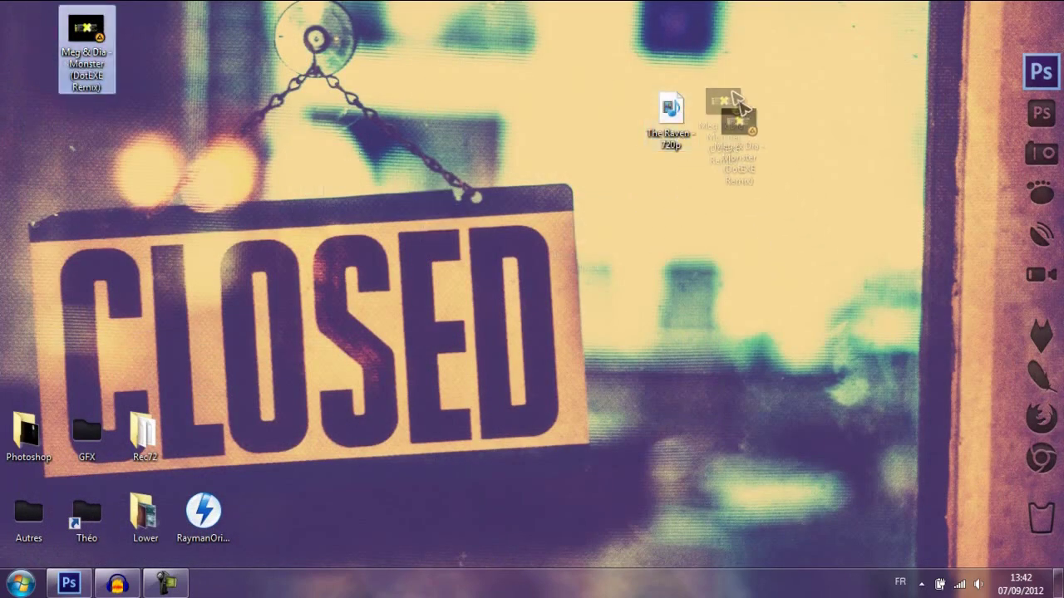